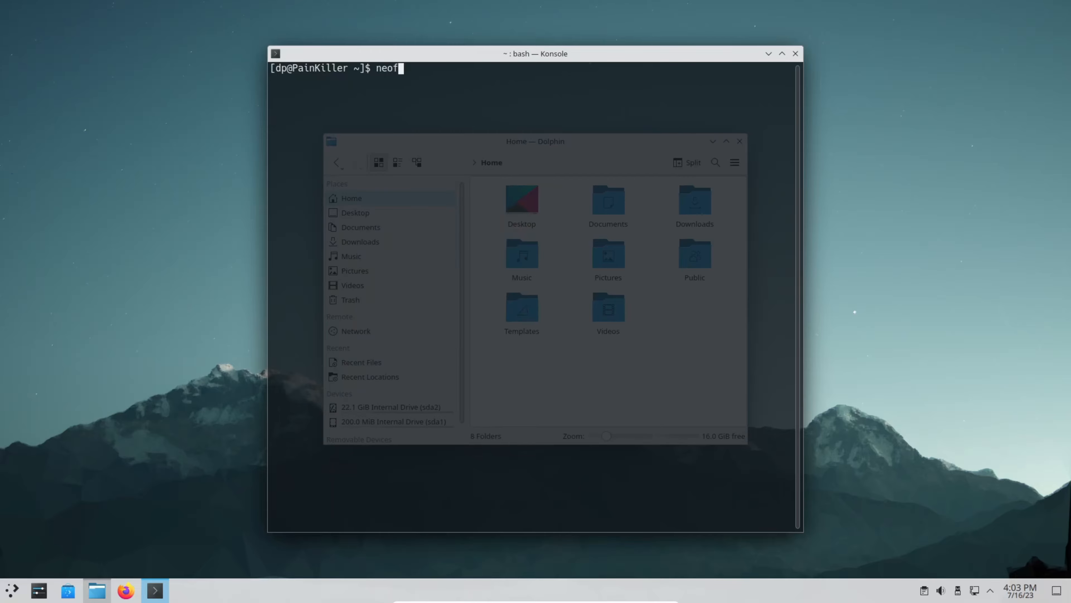
- Run neofetch in the terminal to display the system information
{"action": "key", "text": "Return"}
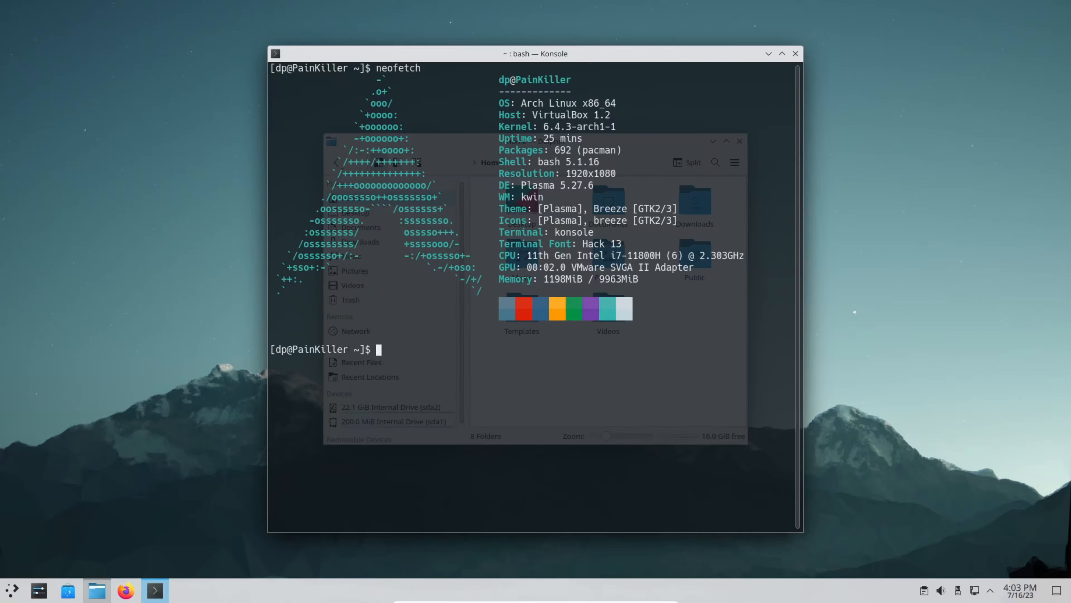
- Switch to System Settings and apply the Breeze Dark theme to the Plasma desktop
{"action": "key", "text": "ctrl+shift+f"}
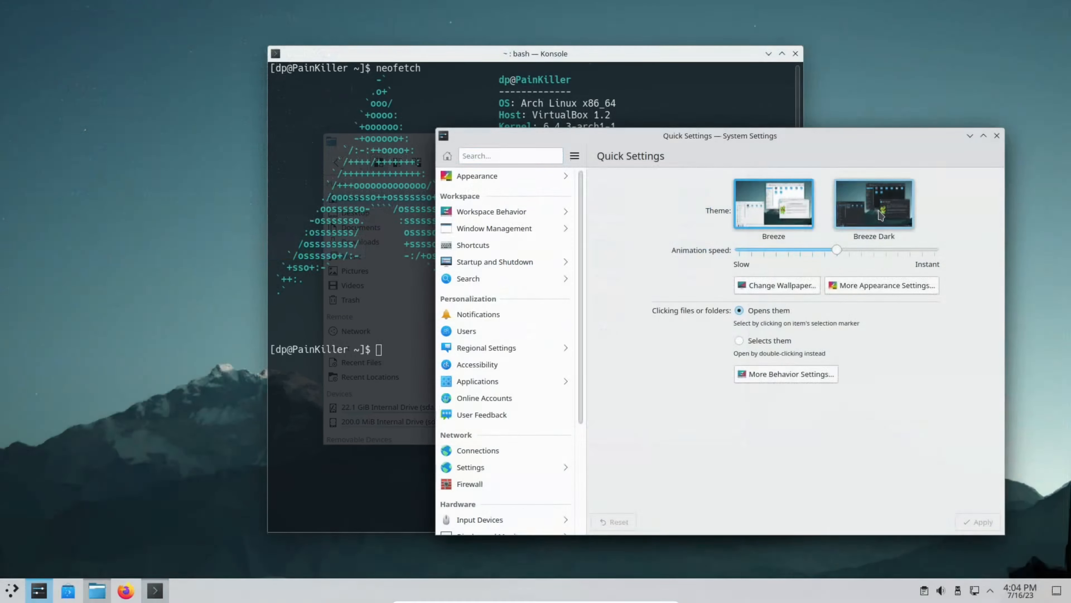
{"action": "left_click", "coordinate": [881, 215]}
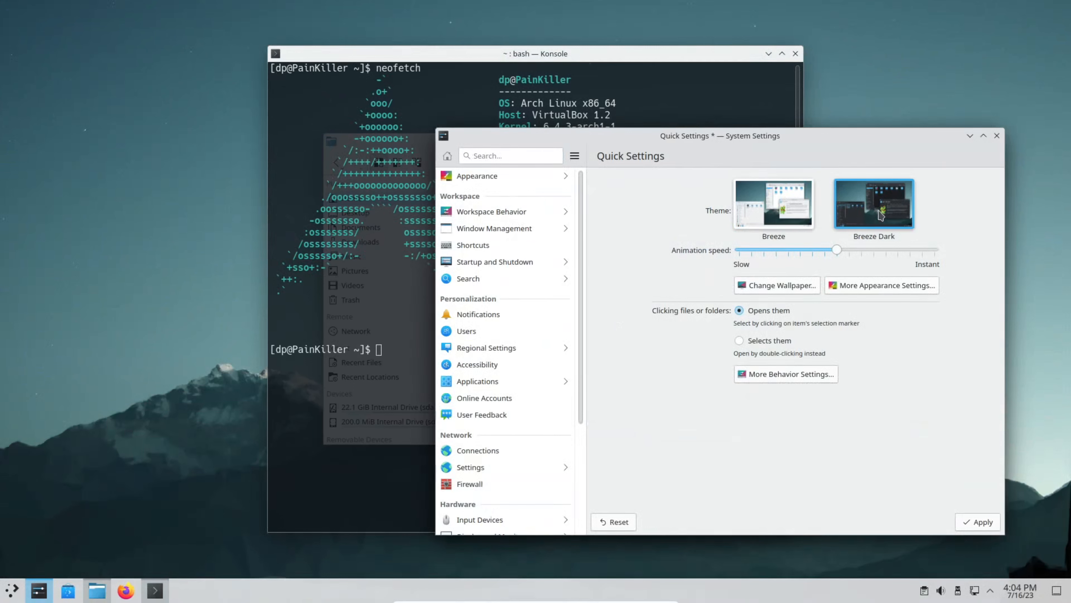
{"action": "left_click", "coordinate": [979, 522]}
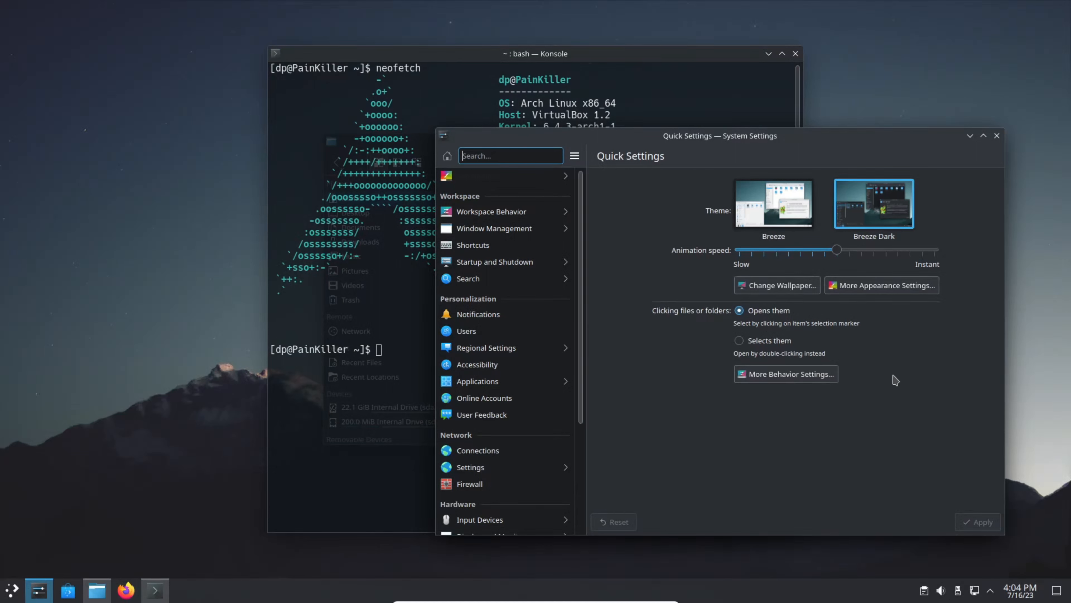
{"action": "left_click", "coordinate": [788, 201]}
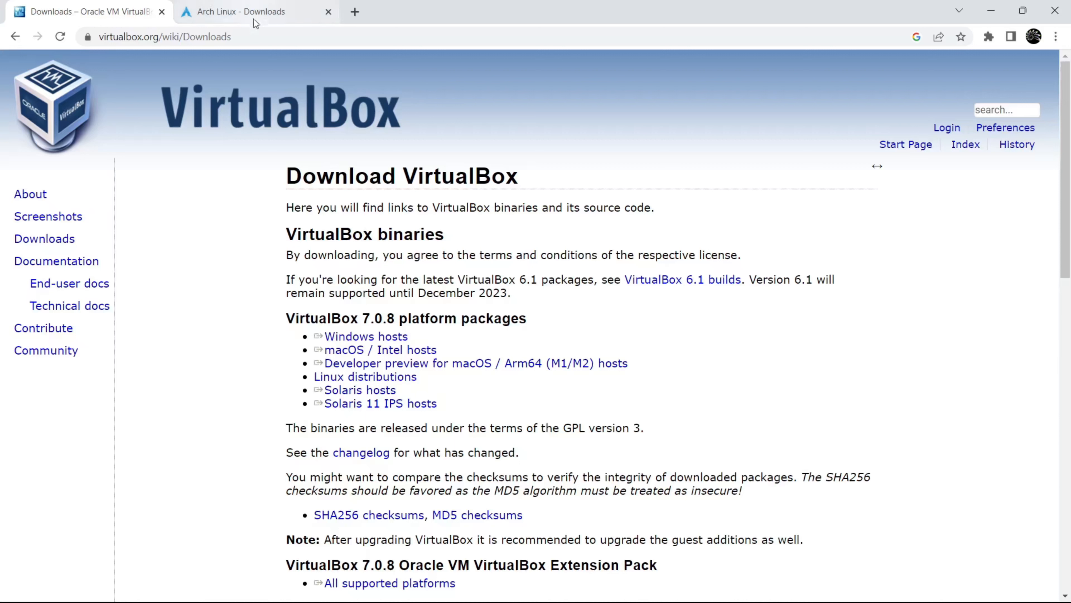
- Download the VirtualBox 7.0.8 package for Windows hosts from virtualbox.org and show the downloaded file in its folder
{"action": "left_click", "coordinate": [160, 37]}
{"action": "left_click", "coordinate": [180, 313]}
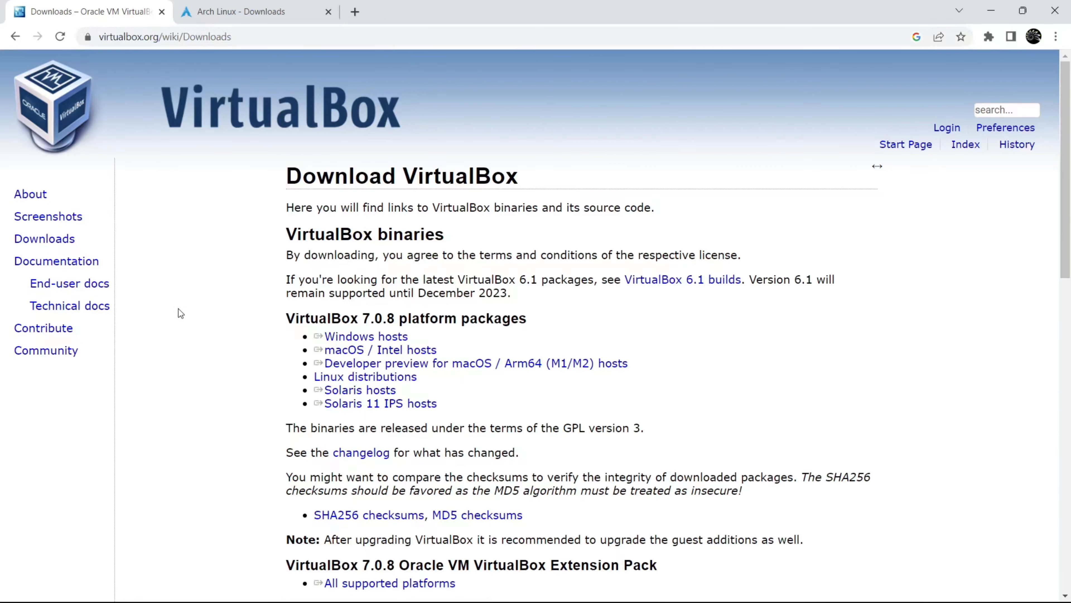
{"action": "left_click", "coordinate": [362, 337]}
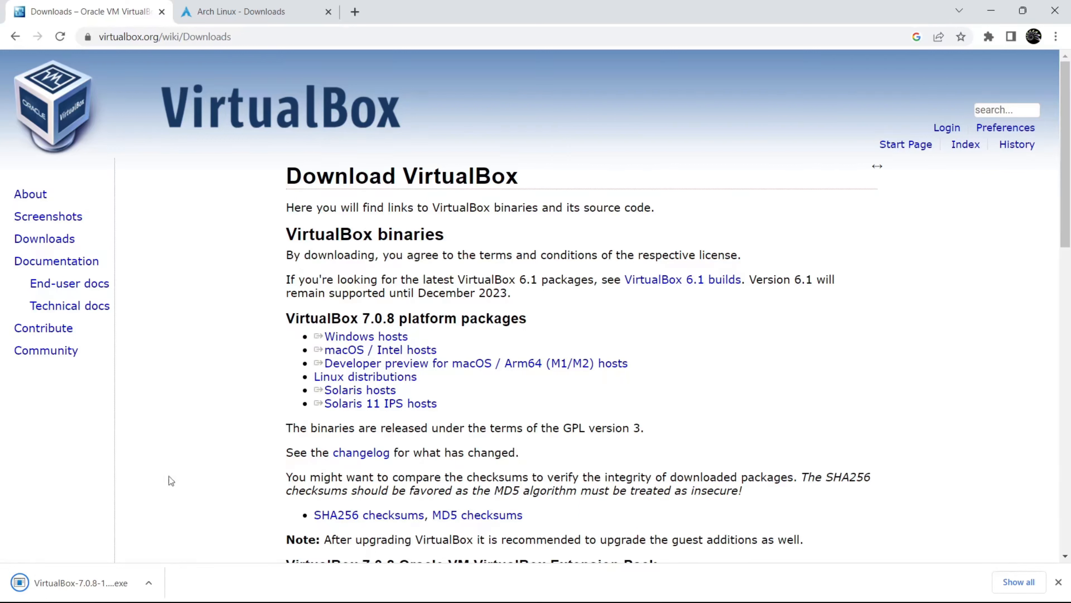
{"action": "left_click", "coordinate": [148, 585]}
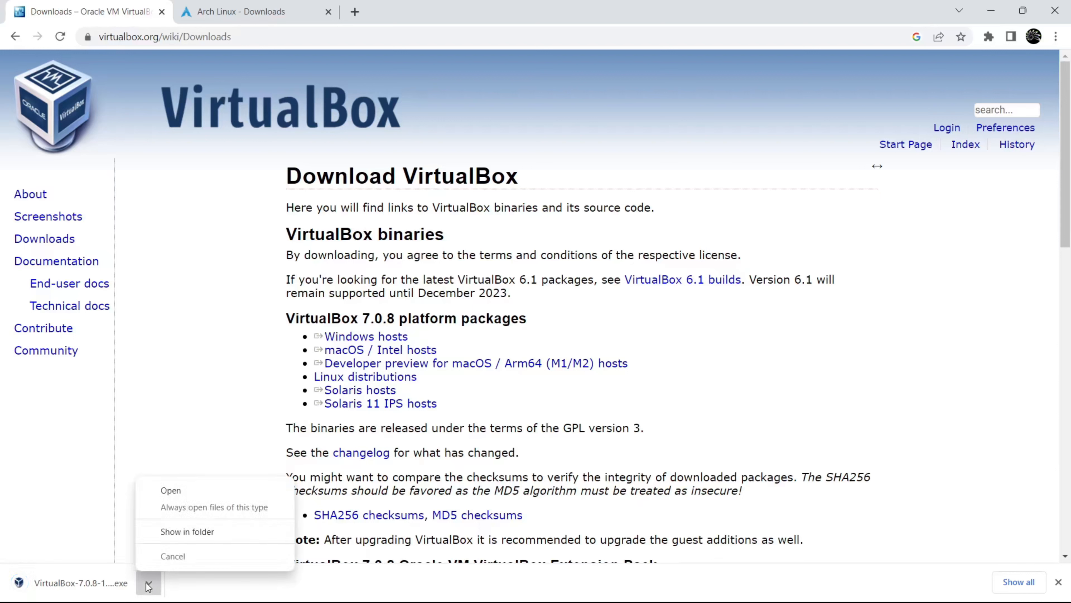
{"action": "left_click", "coordinate": [178, 534]}
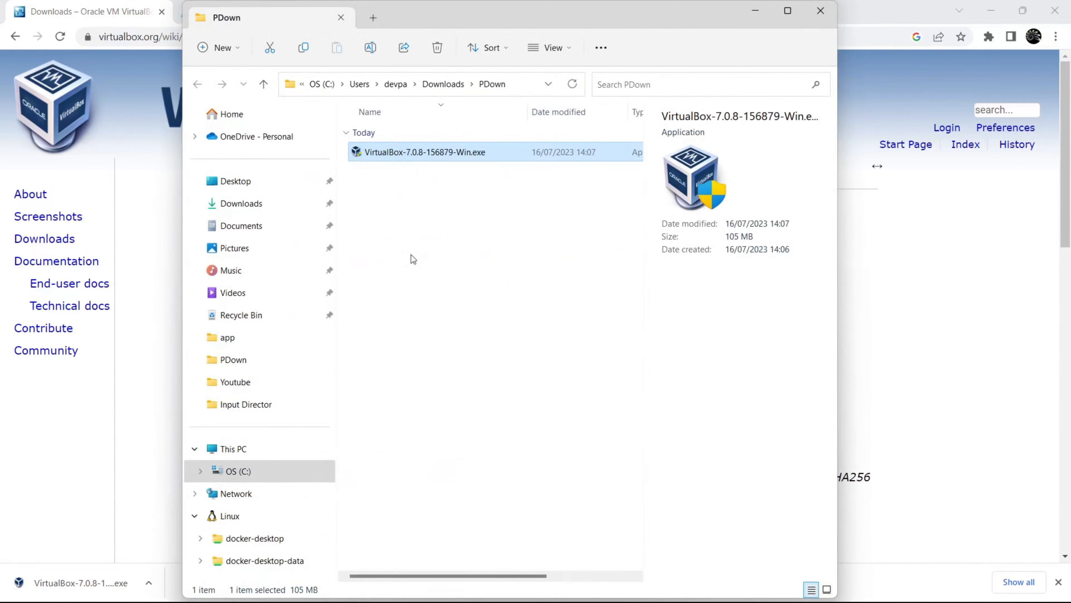
- Run the VirtualBox-7.0.8-156879-Win.exe installer with the default options and finish with VirtualBox set to start after installation
{"action": "double_click", "coordinate": [421, 155]}
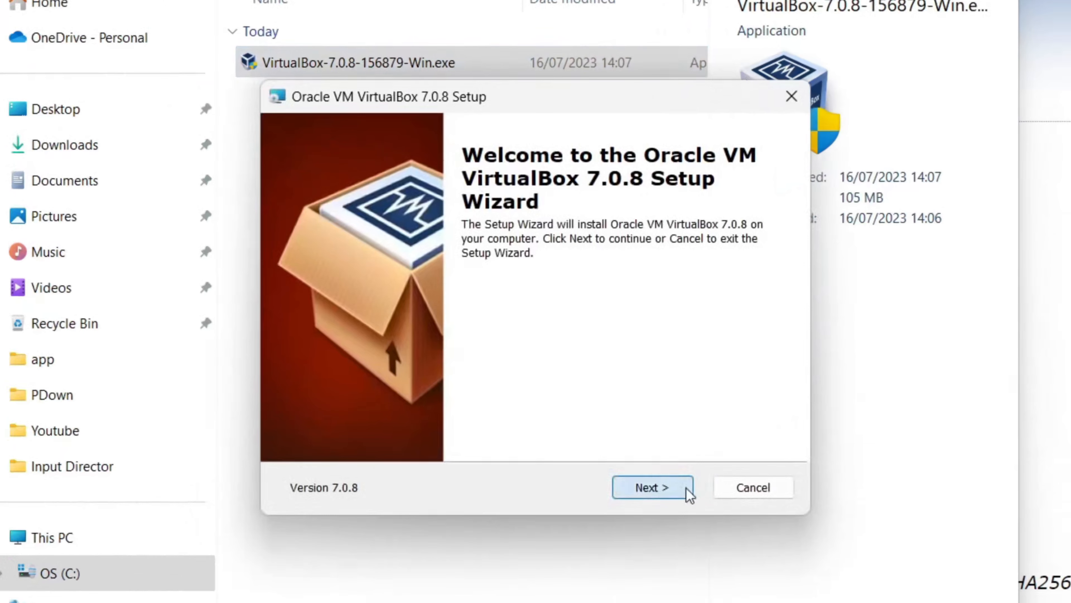
{"action": "left_click", "coordinate": [686, 491]}
{"action": "left_click", "coordinate": [683, 490]}
{"action": "left_click", "coordinate": [680, 490]}
{"action": "left_click", "coordinate": [650, 490]}
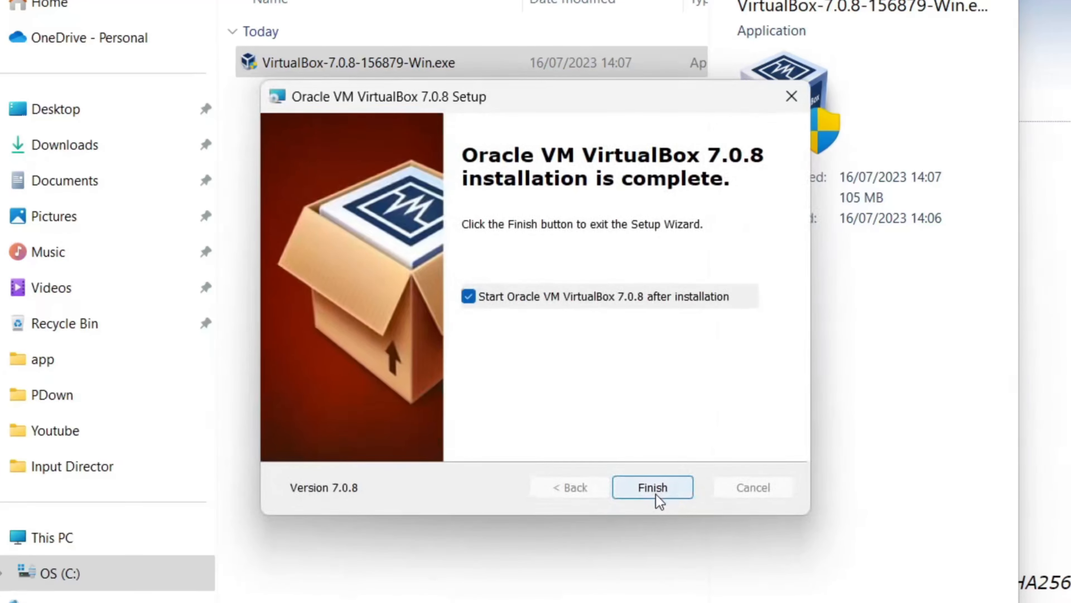
{"action": "left_click", "coordinate": [655, 493]}
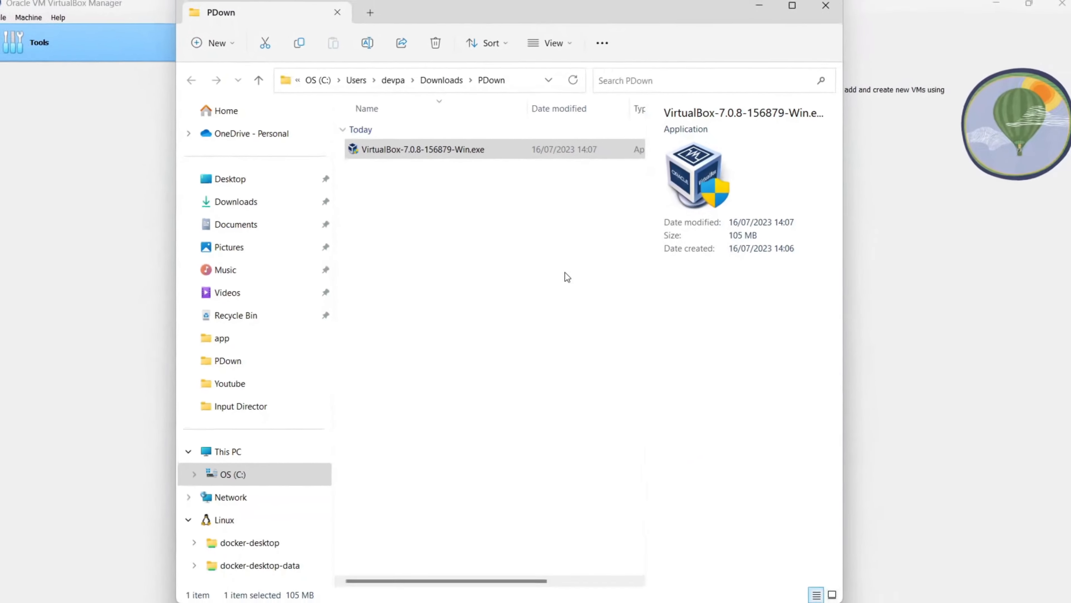
{"action": "left_click", "coordinate": [120, 234]}
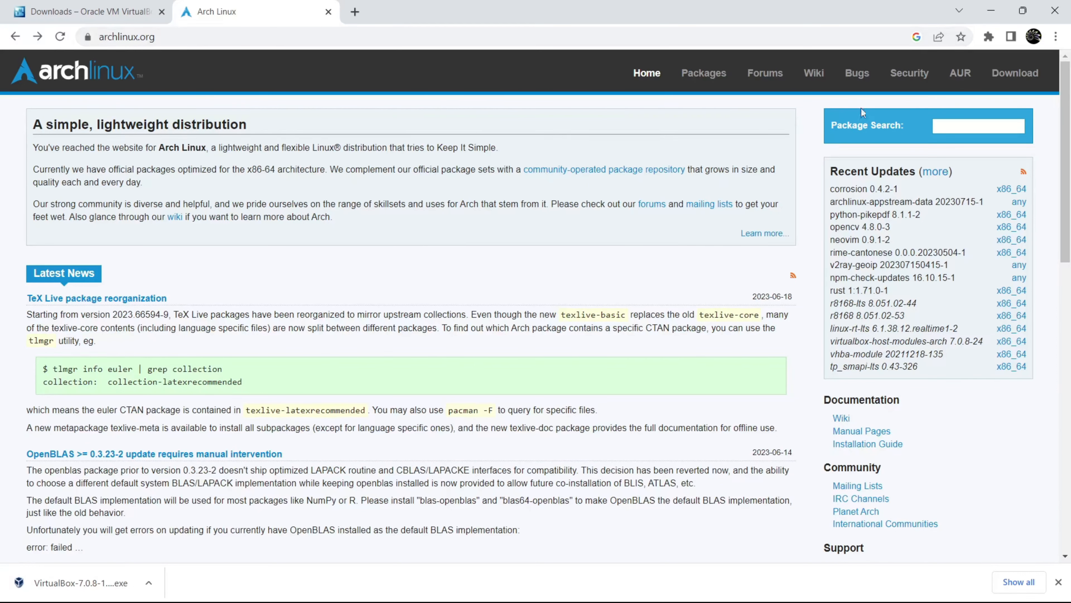
- Go to the Arch Linux download page in the browser and open the Worldwide mirror geo.mirror.pkgbuild.com
{"action": "left_click", "coordinate": [1010, 78]}
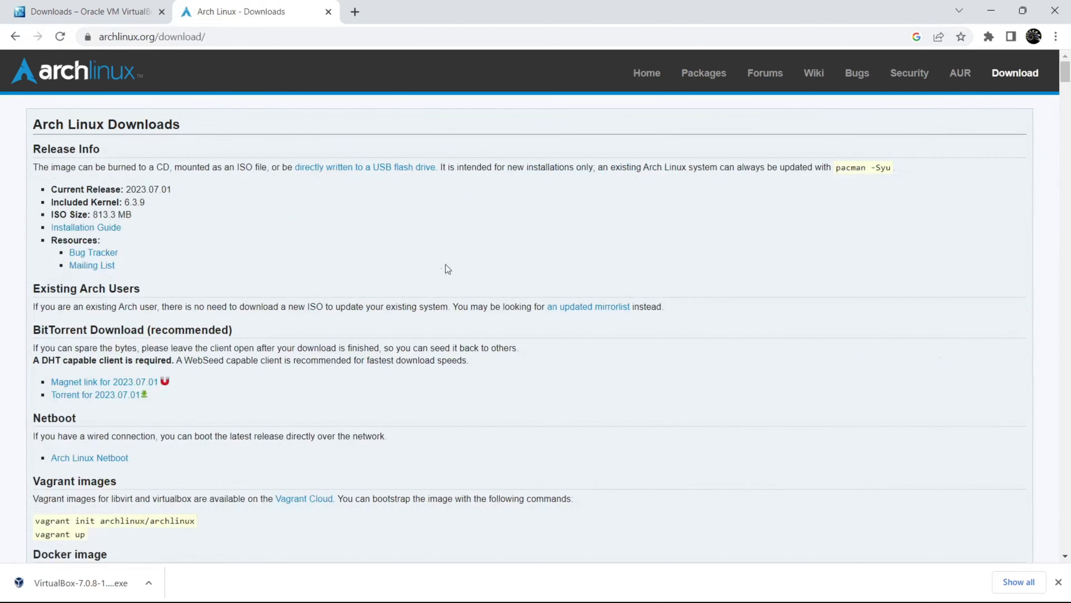
{"action": "scroll", "coordinate": [436, 270], "scroll_direction": "down", "scroll_amount": 13}
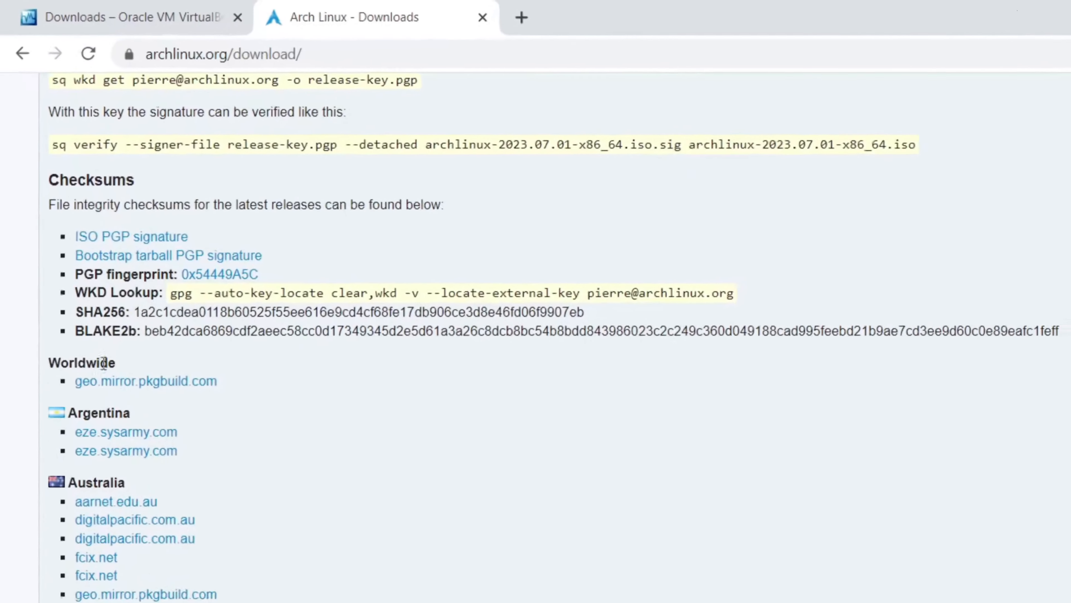
{"action": "double_click", "coordinate": [95, 368]}
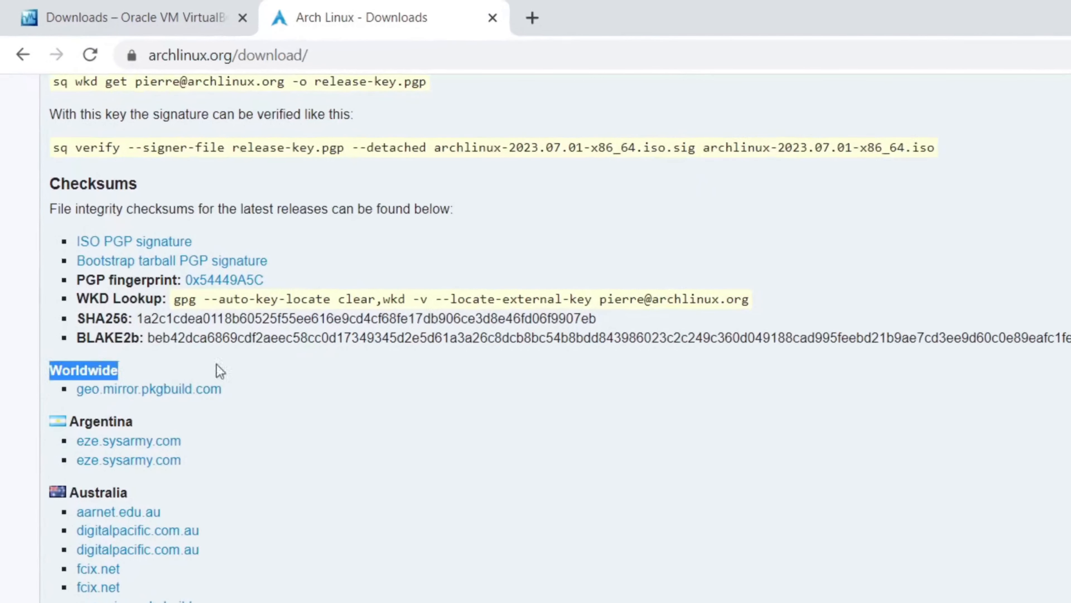
{"action": "left_click", "coordinate": [221, 392]}
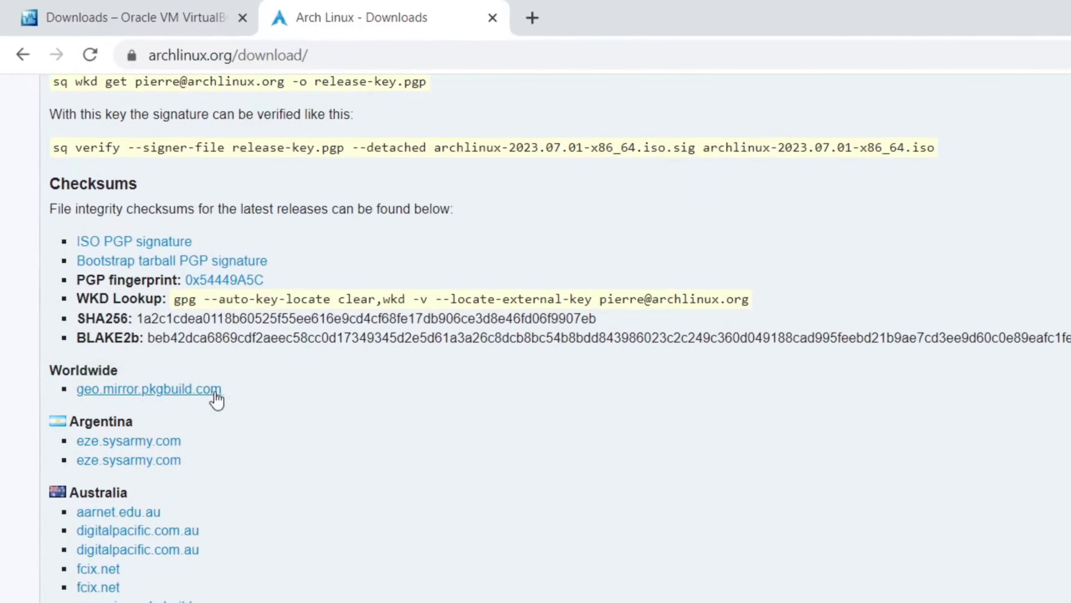
{"action": "left_click", "coordinate": [162, 390]}
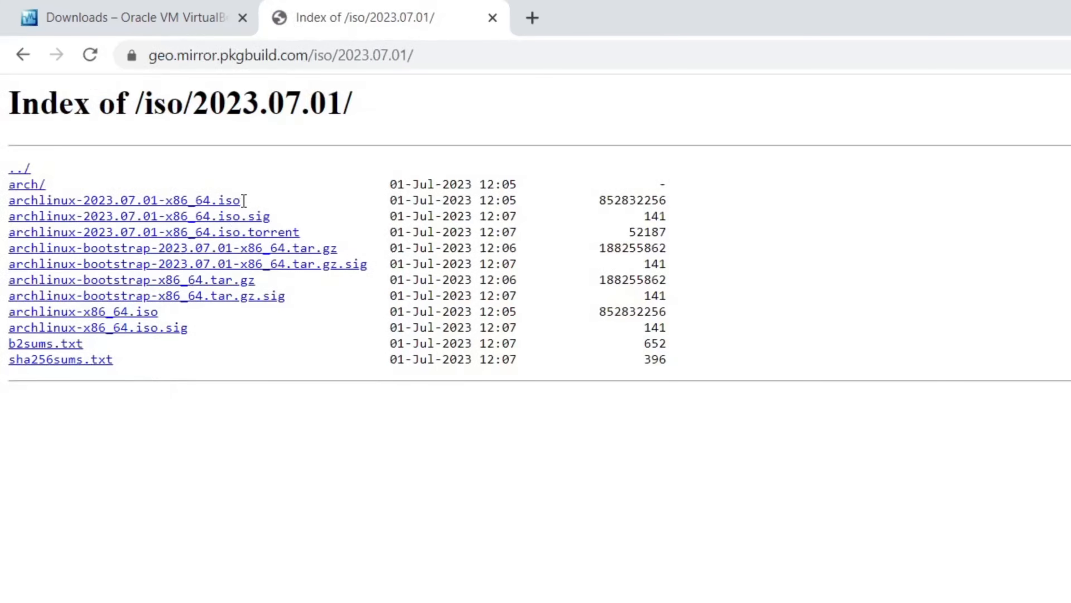
- Download archlinux-2023.07.01-x86_64.iso from the mirror's file index
{"action": "left_click_drag", "start_coordinate": [263, 200], "coordinate": [2, 211]}
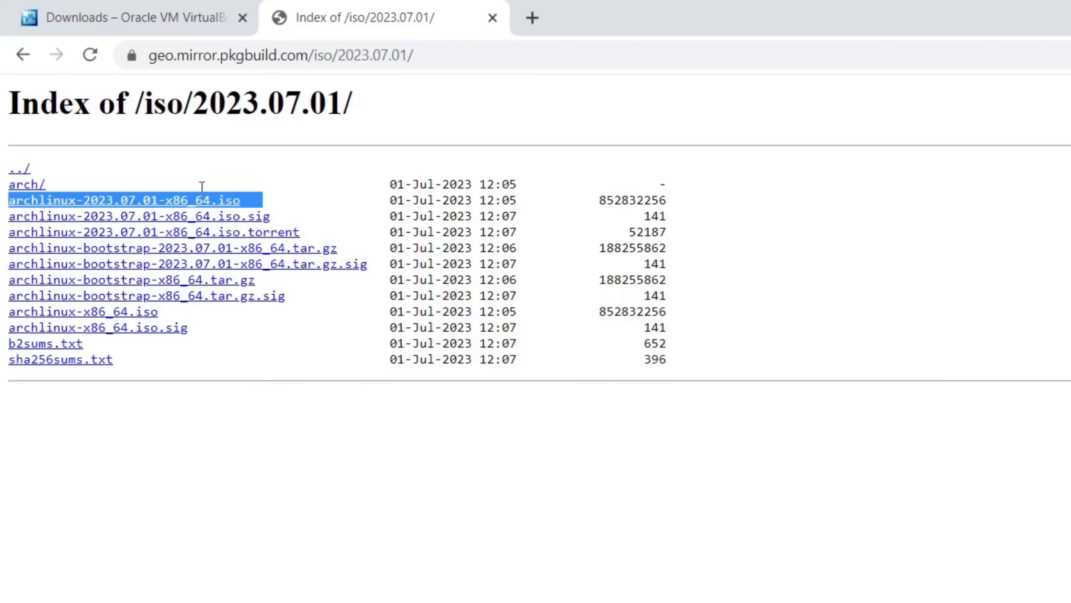
{"action": "left_click", "coordinate": [304, 196]}
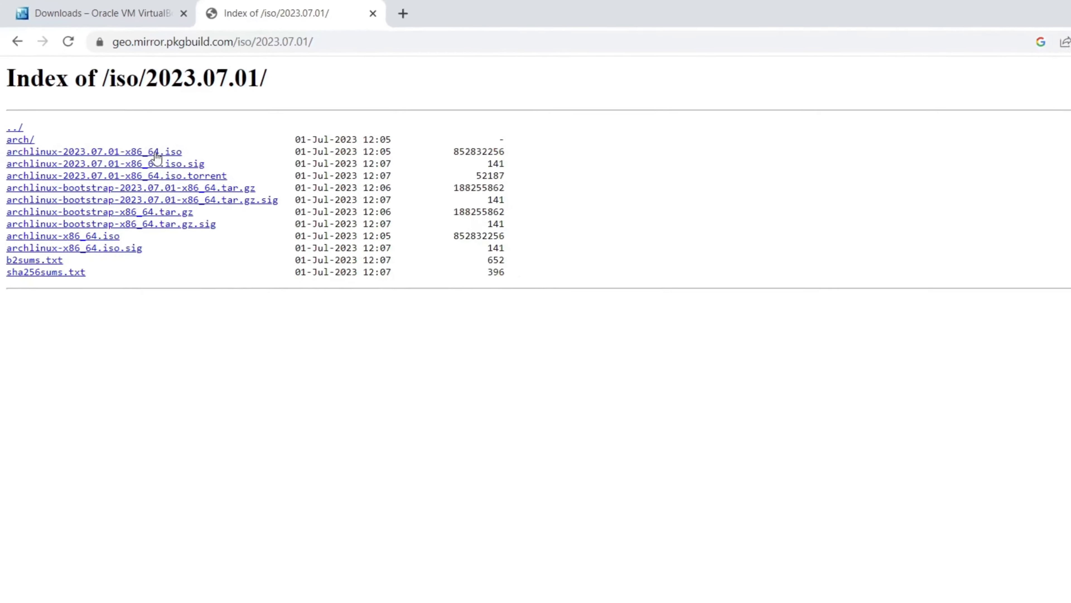
{"action": "left_click", "coordinate": [192, 186]}
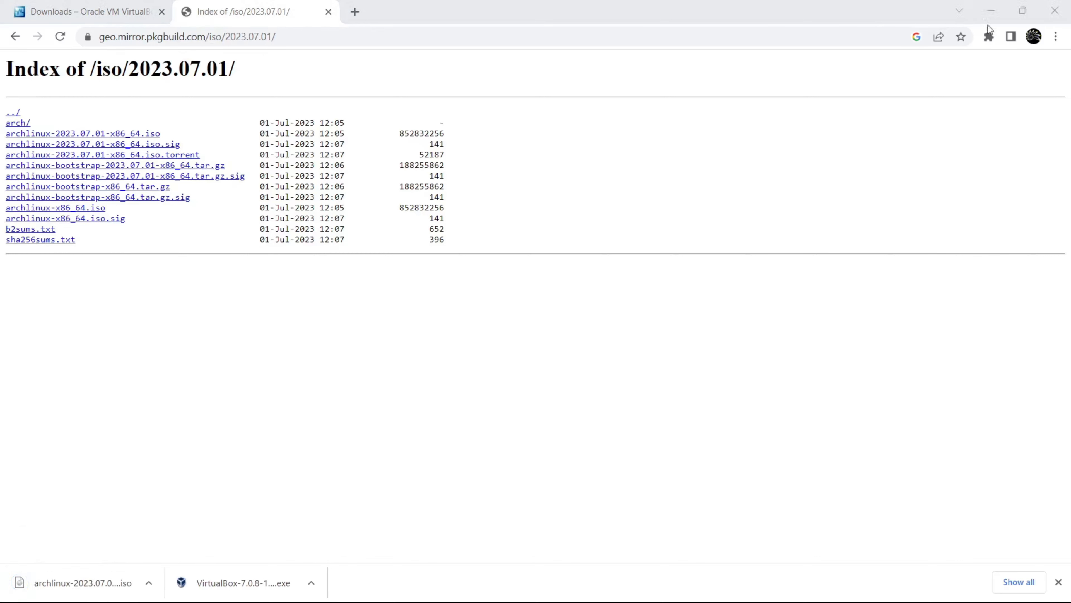
- Switch to VirtualBox Manager and start a new virtual machine named PainKiller with type Linux and version Arch Linux (64-bit)
{"action": "left_click", "coordinate": [986, 1]}
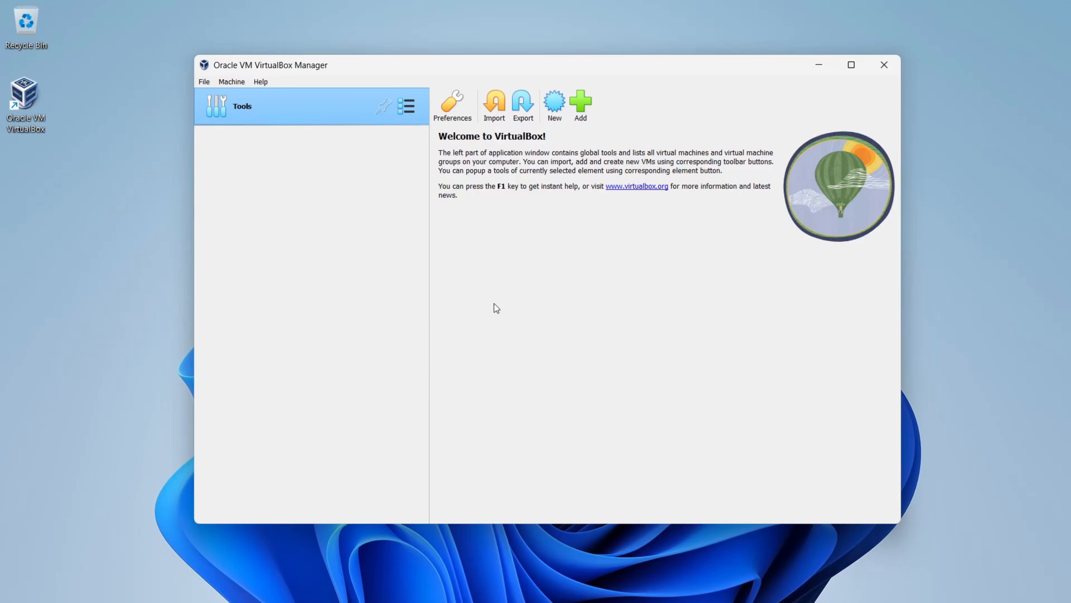
{"action": "left_click", "coordinate": [555, 106]}
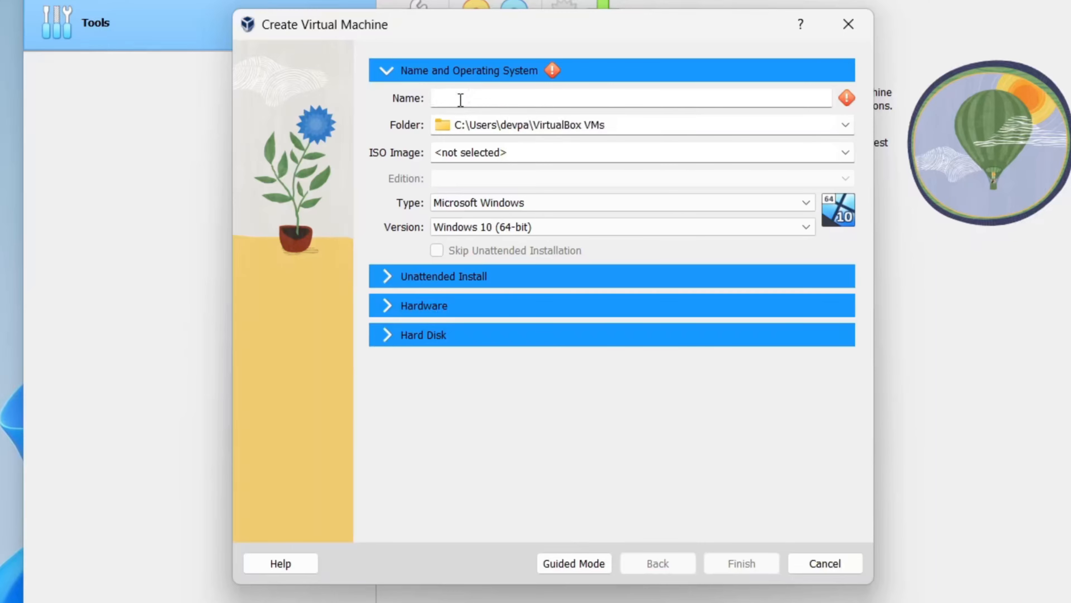
{"action": "type", "text": "Pa"}
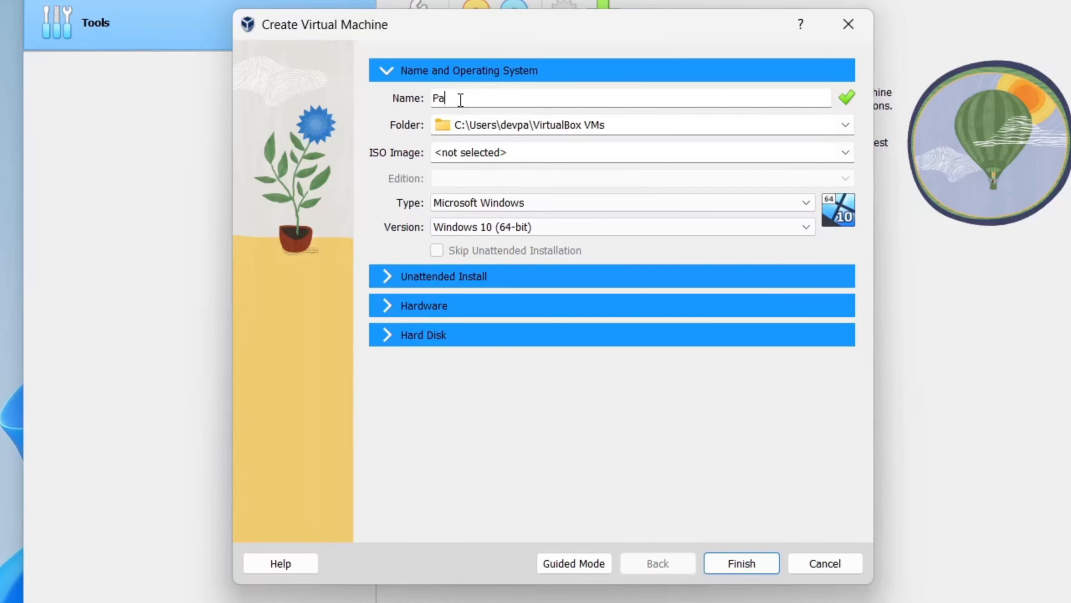
{"action": "type", "text": "inKiller"}
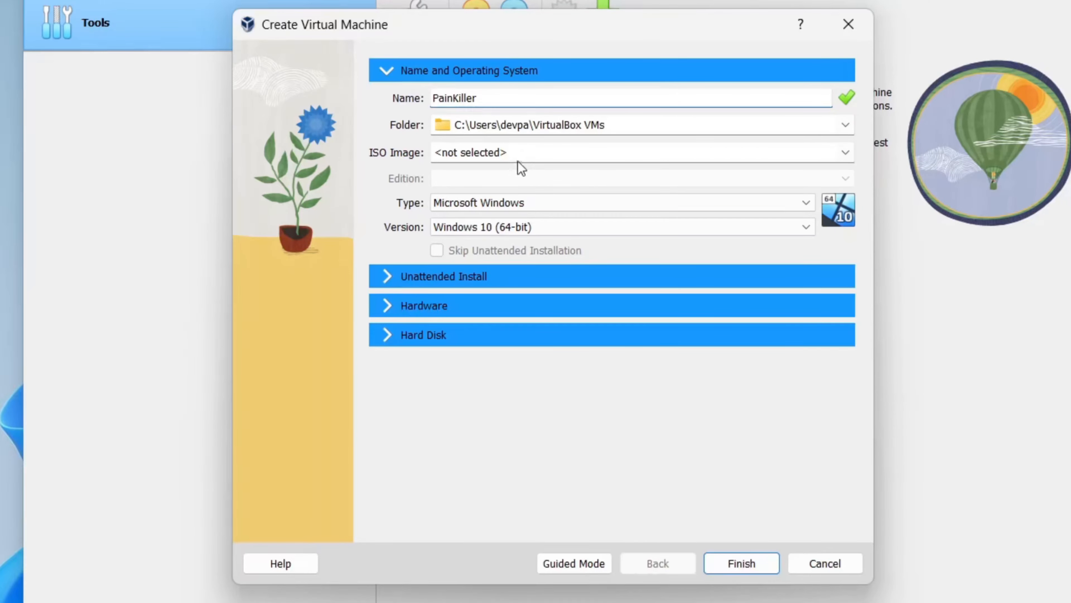
{"action": "left_click", "coordinate": [488, 202]}
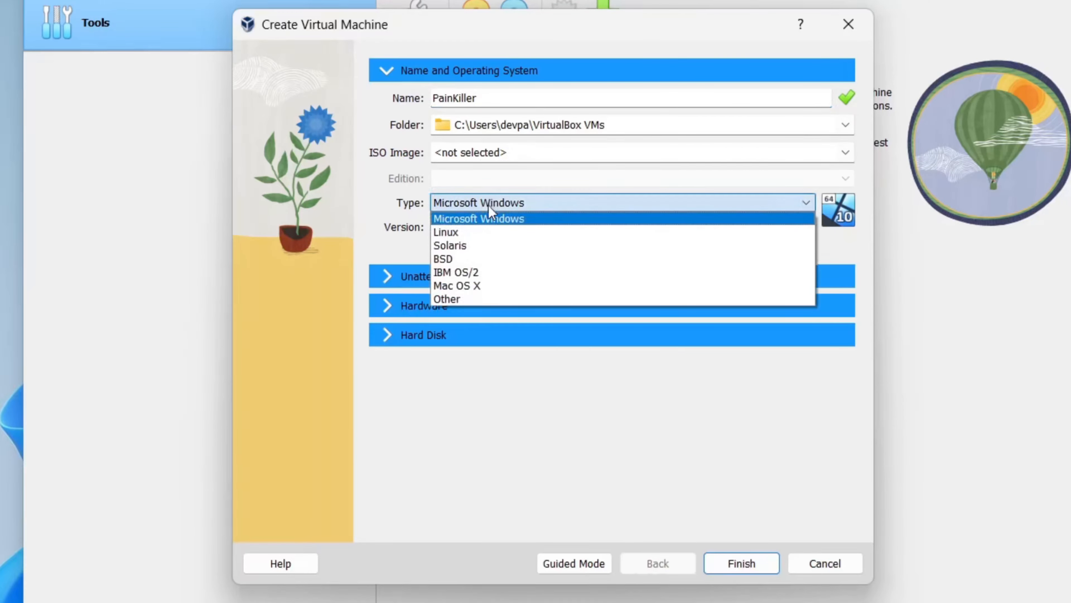
{"action": "left_click", "coordinate": [474, 234]}
{"action": "left_click", "coordinate": [465, 226]}
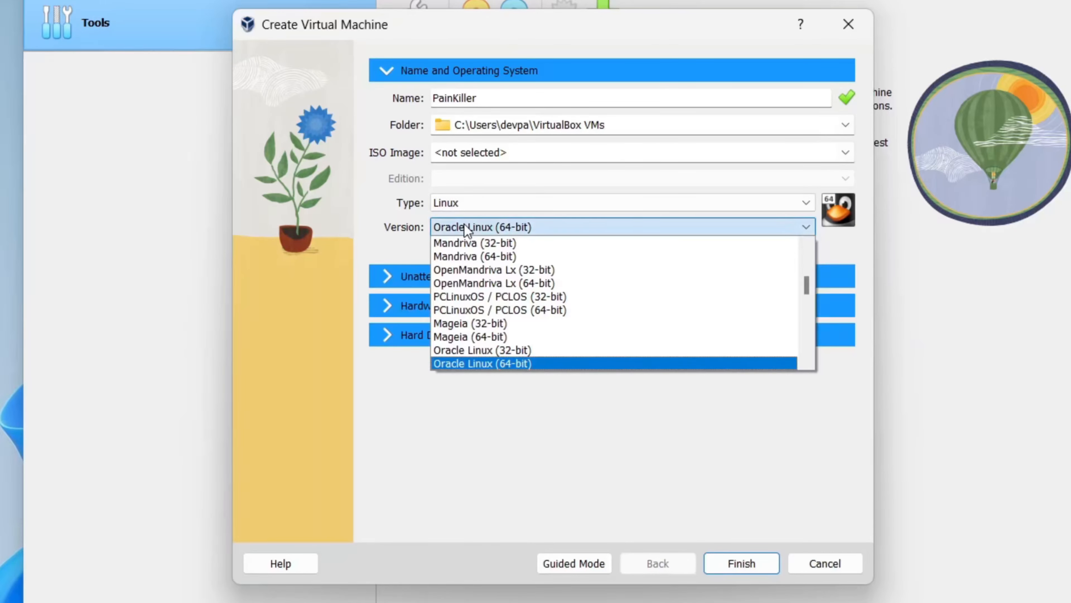
{"action": "key", "text": "a"}
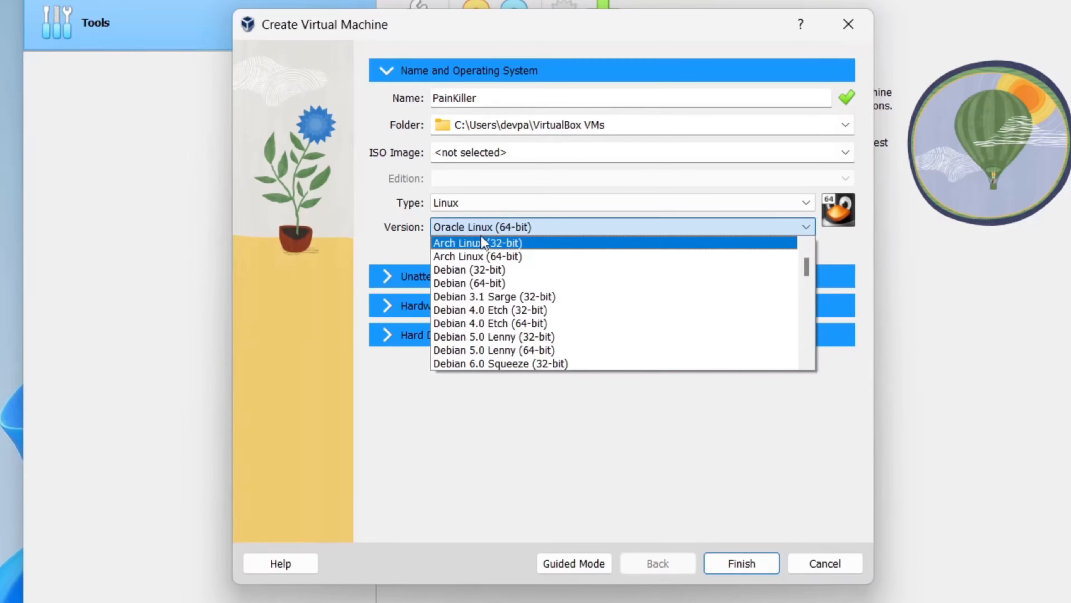
{"action": "left_click", "coordinate": [481, 255]}
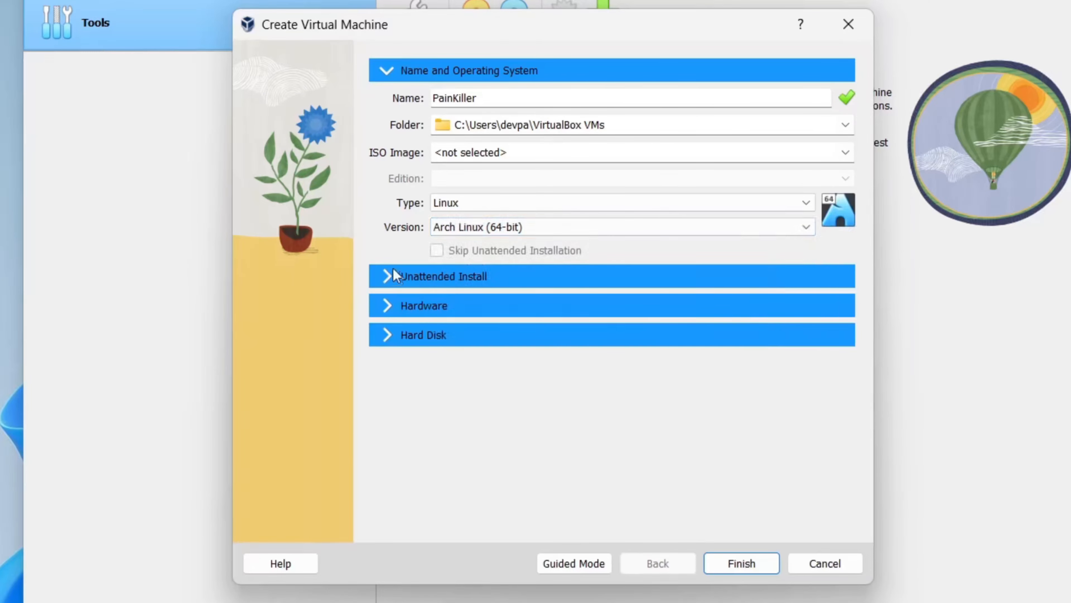
- Set the new machine's base memory to 10256 MB and its processors to 6
{"action": "left_click", "coordinate": [383, 277]}
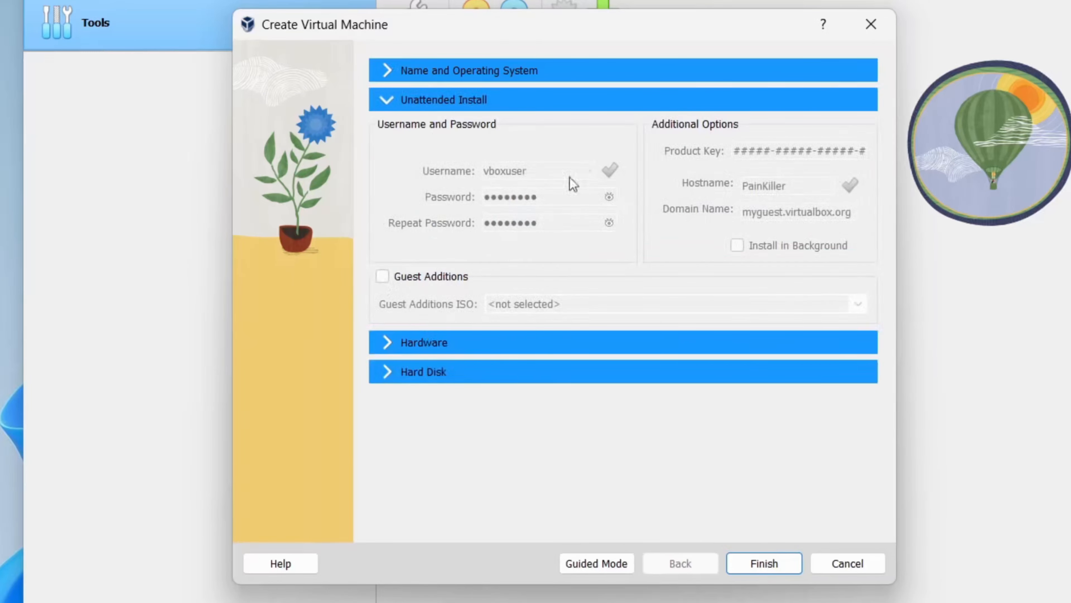
{"action": "left_click", "coordinate": [390, 342]}
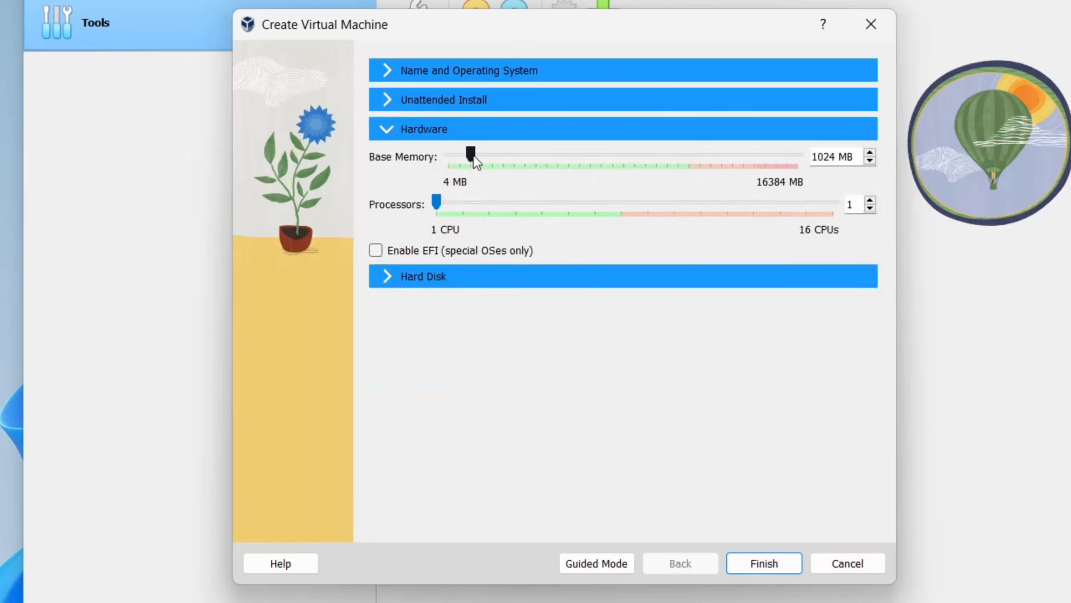
{"action": "left_click_drag", "start_coordinate": [472, 155], "coordinate": [670, 154]}
{"action": "left_click_drag", "start_coordinate": [439, 204], "coordinate": [565, 204]}
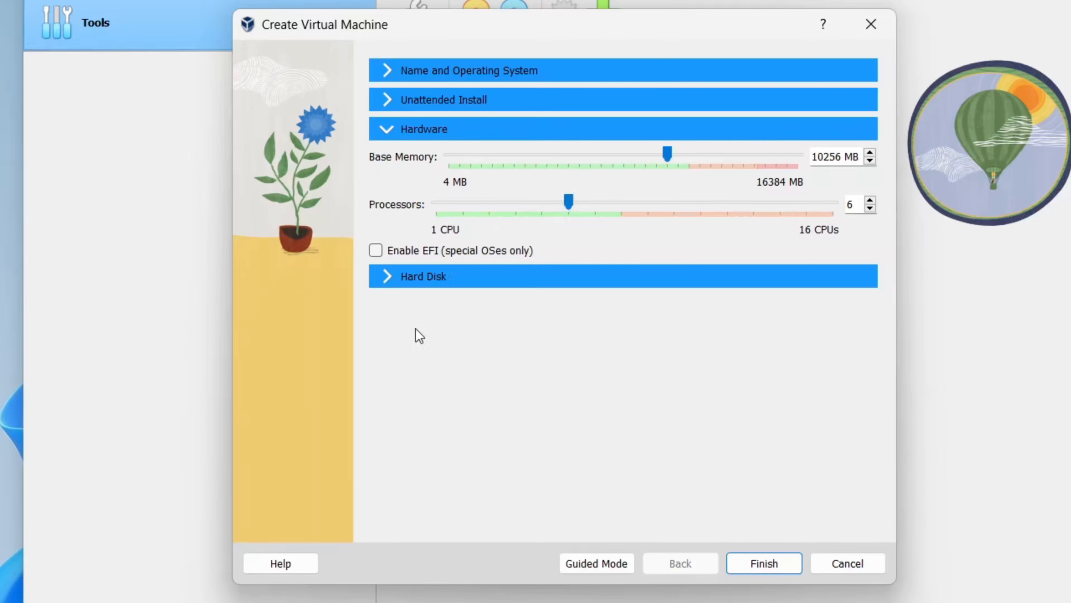
- Set the virtual hard disk size to about 22.26 GB and finish creating the machine
{"action": "left_click", "coordinate": [388, 276]}
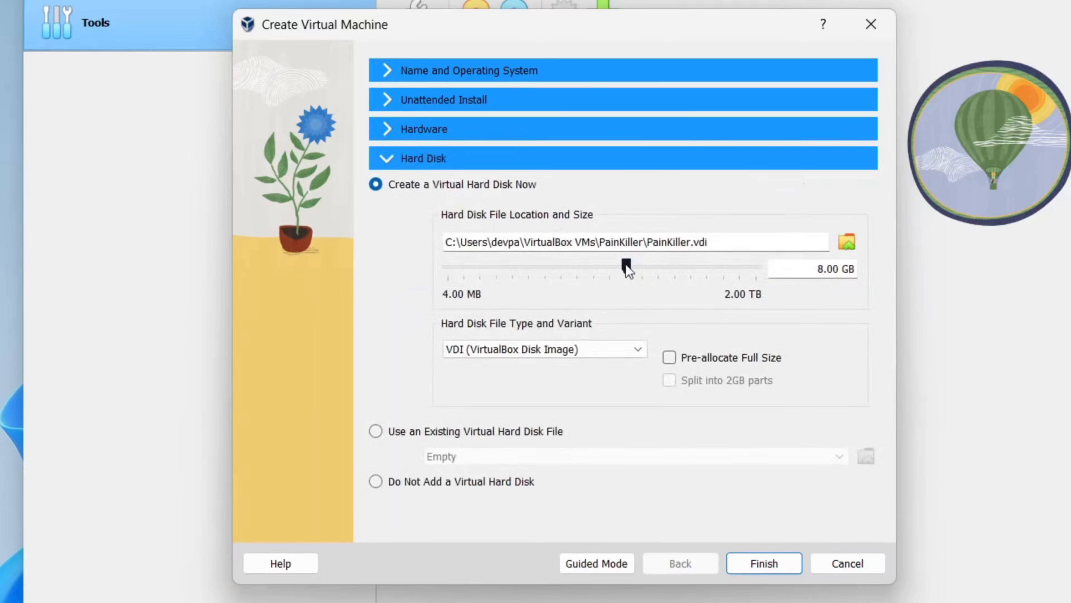
{"action": "left_click_drag", "start_coordinate": [625, 263], "coordinate": [649, 262]}
{"action": "left_click", "coordinate": [764, 562]}
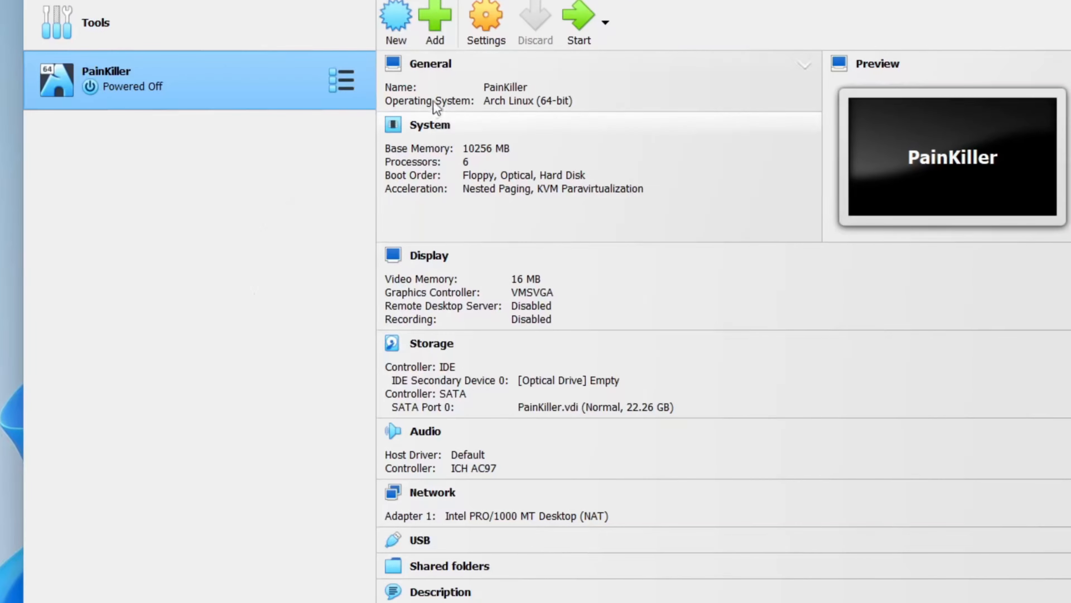
- Set the PainKiller machine's shared clipboard to Bidirectional and open its Drag'n'Drop mode choices
{"action": "left_click", "coordinate": [483, 27]}
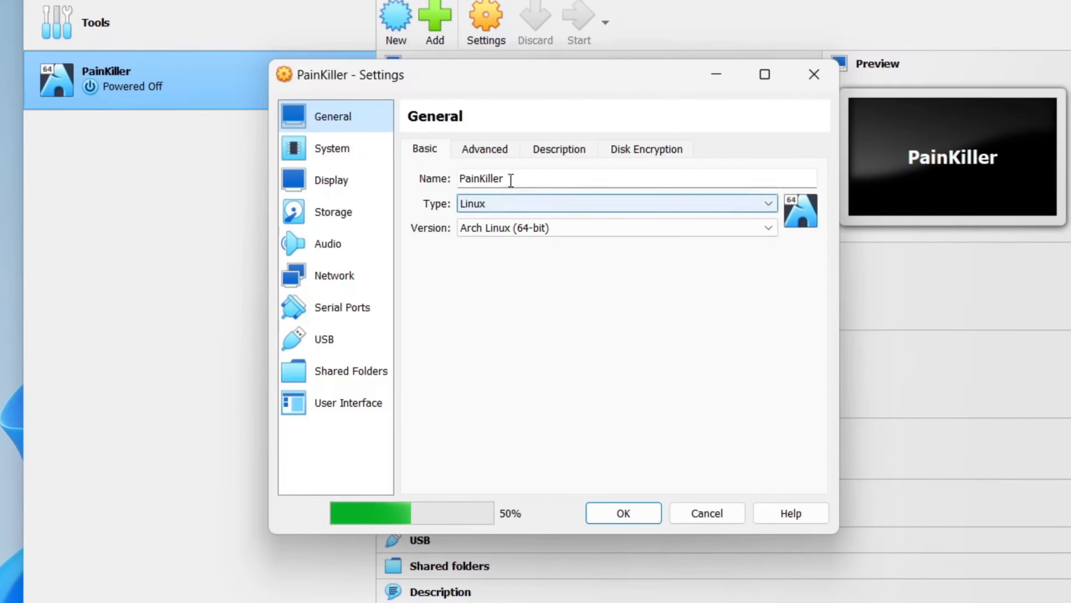
{"action": "left_click", "coordinate": [492, 146]}
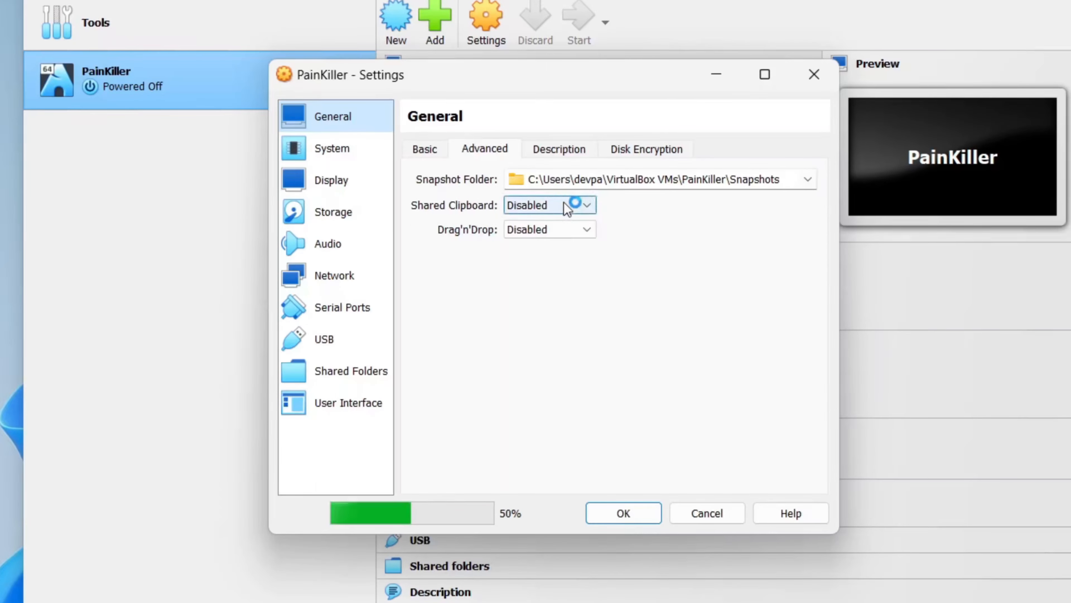
{"action": "left_click", "coordinate": [573, 206]}
{"action": "left_click", "coordinate": [550, 262]}
{"action": "left_click", "coordinate": [561, 230]}
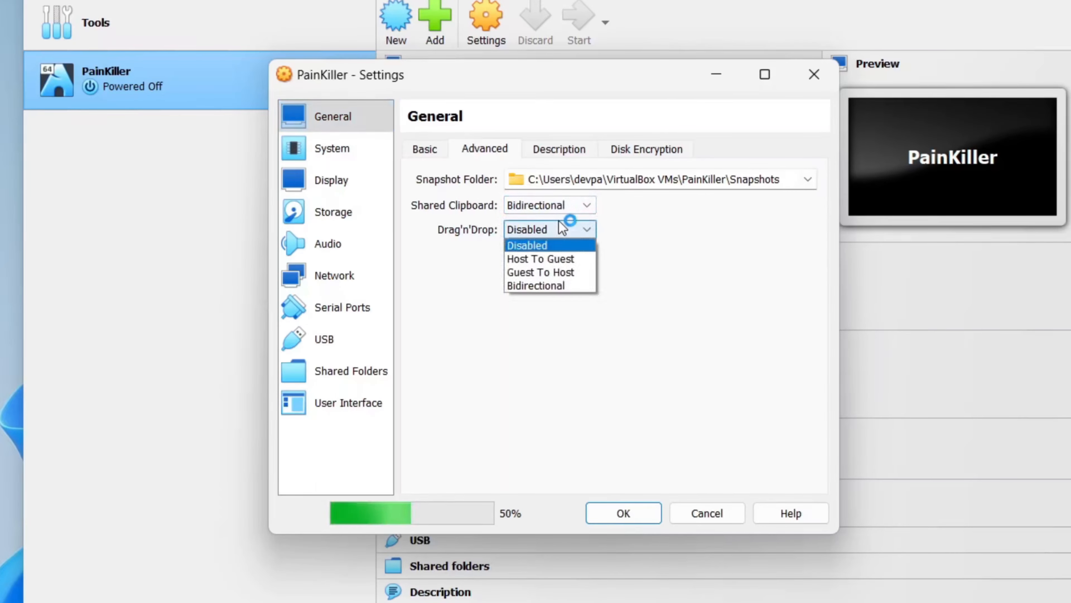
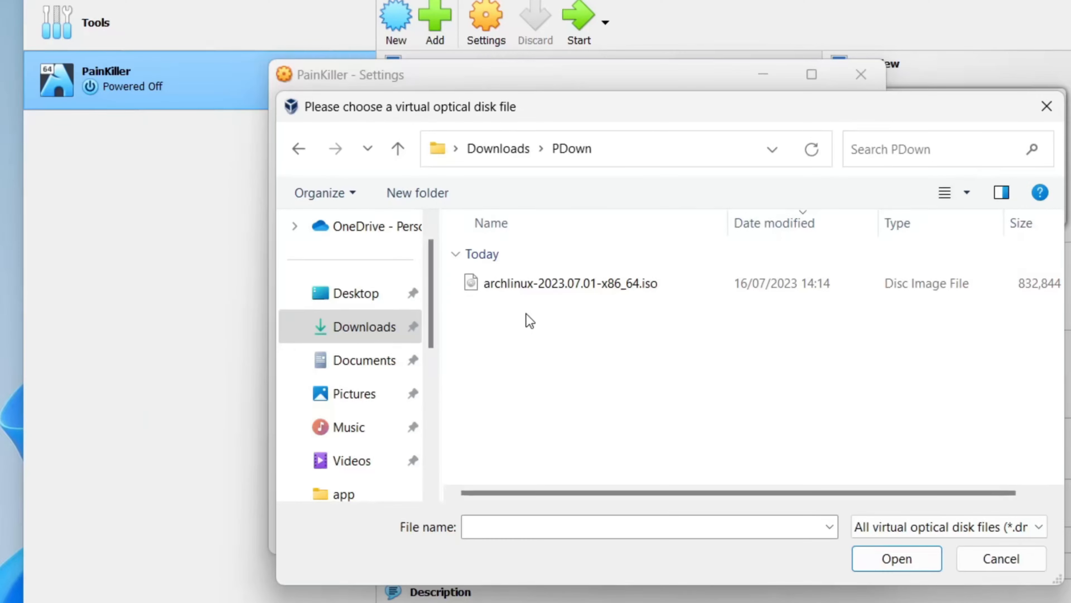
- Attach archlinux-2023.07.01-x86_64.iso from the PDown folder to the machine's IDE optical drive
{"action": "left_click", "coordinate": [549, 279]}
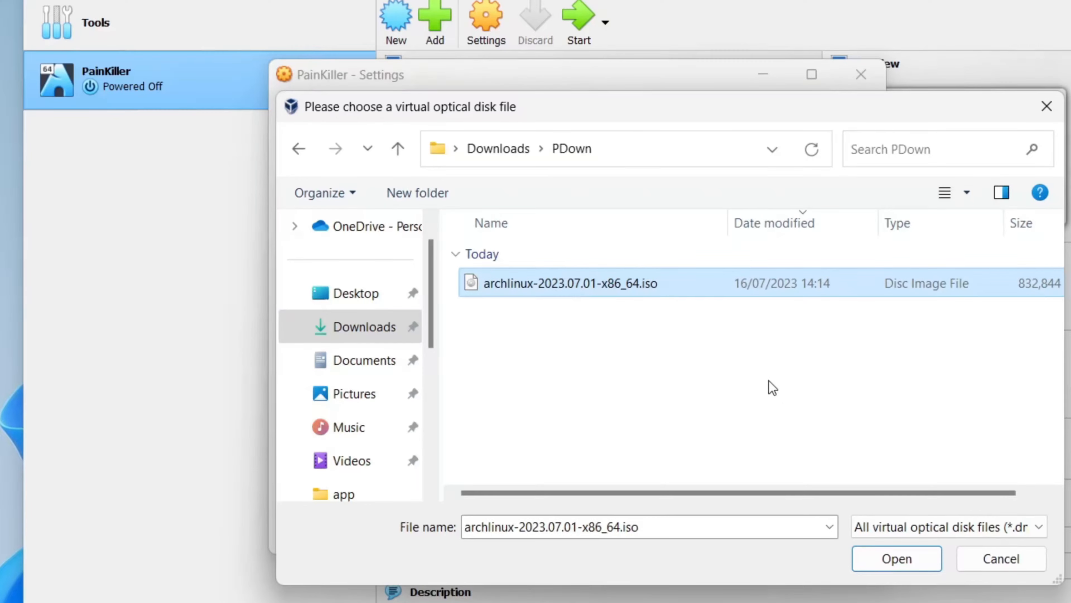
{"action": "left_click", "coordinate": [917, 563]}
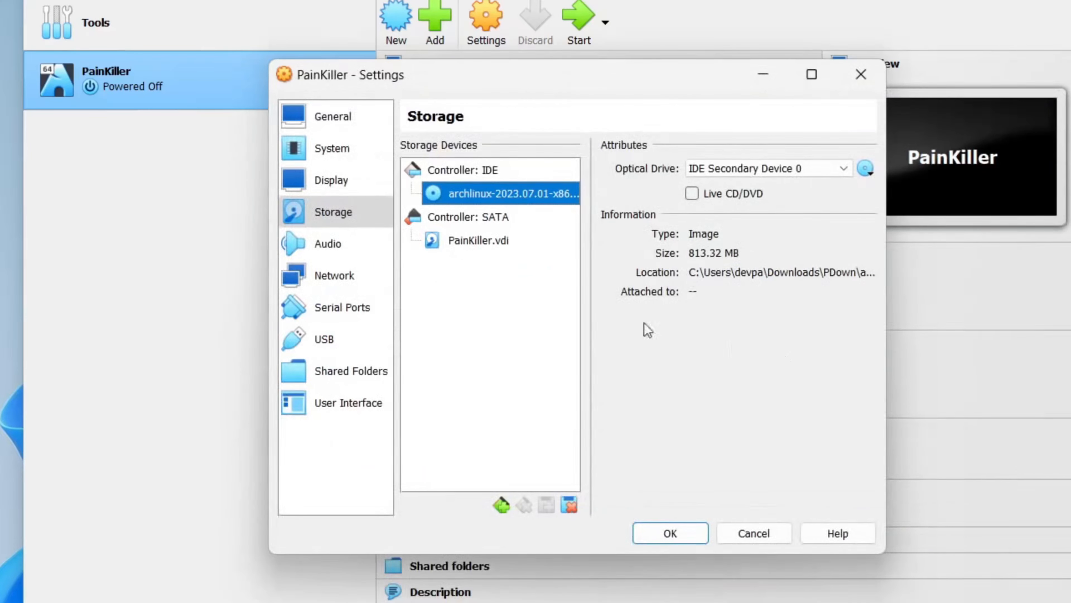
- Attach the machine's network Adapter 1 to Bridged Adapter and save the machine settings
{"action": "left_click", "coordinate": [364, 246]}
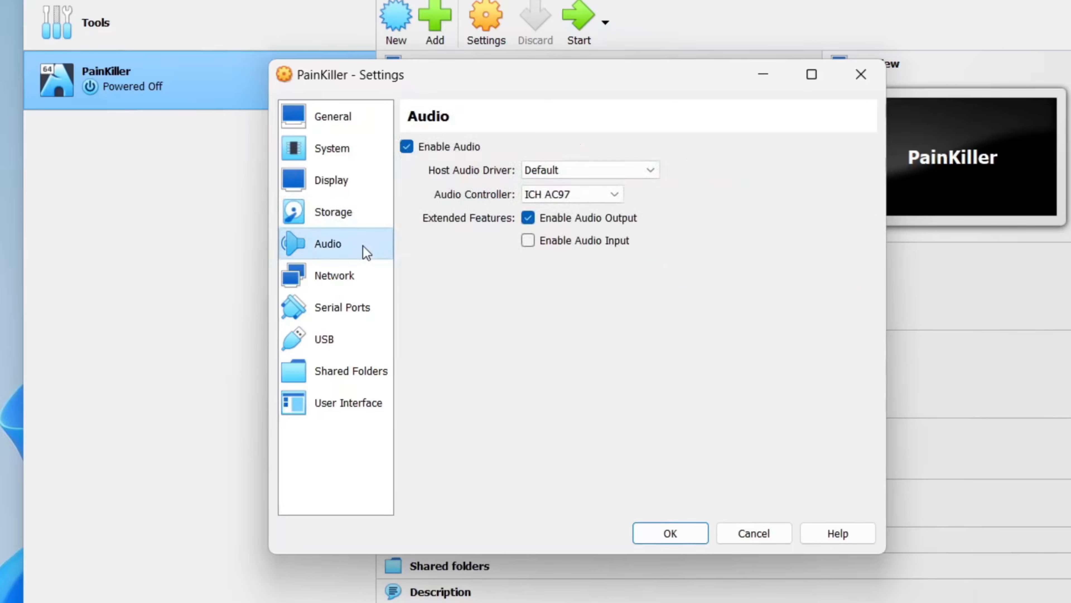
{"action": "left_click", "coordinate": [367, 284]}
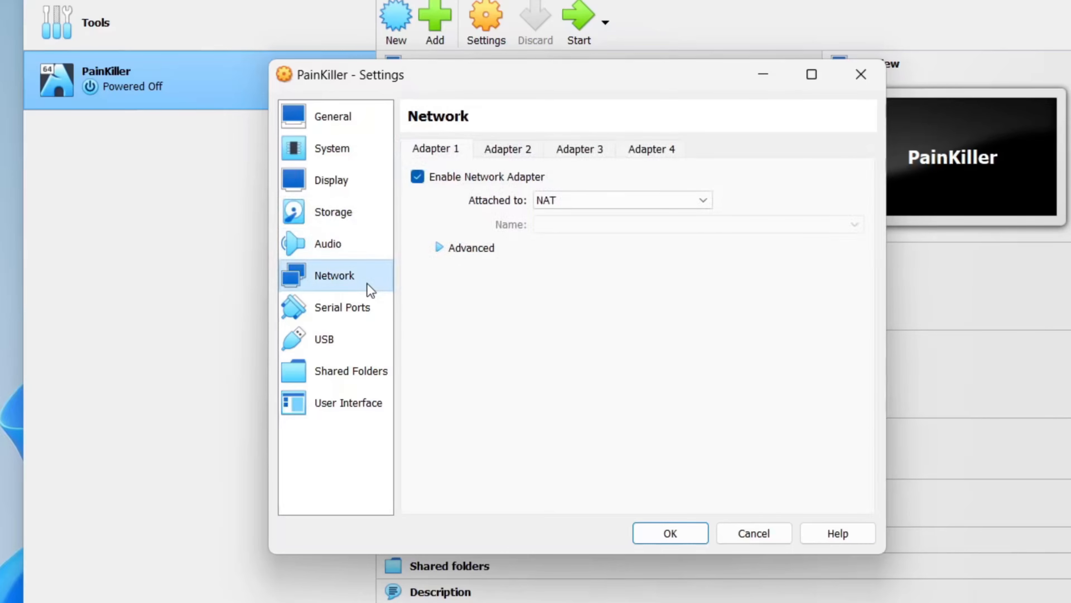
{"action": "left_click", "coordinate": [574, 203]}
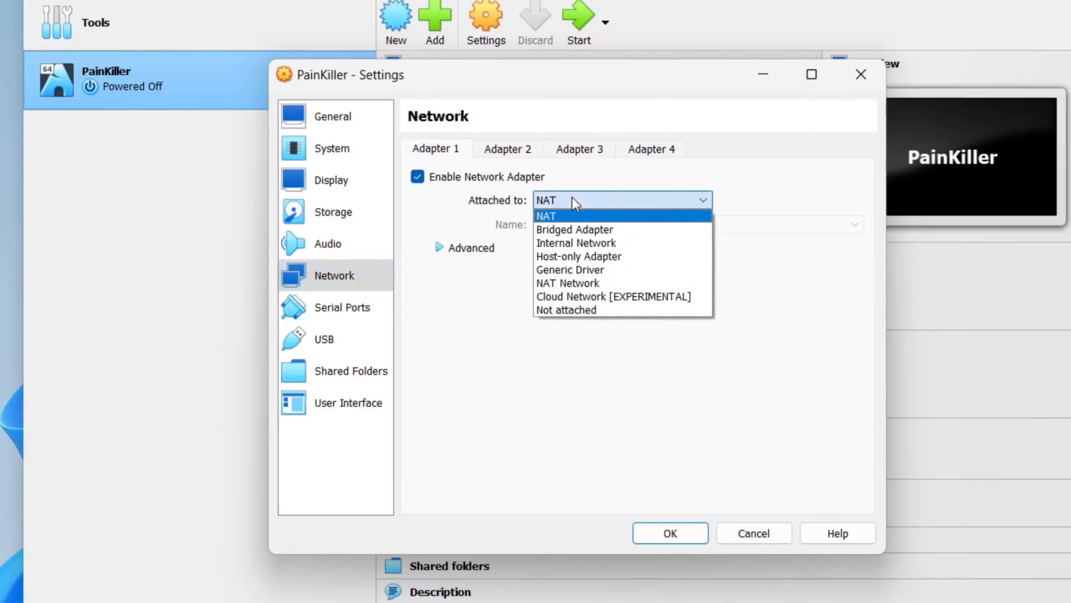
{"action": "left_click", "coordinate": [579, 228]}
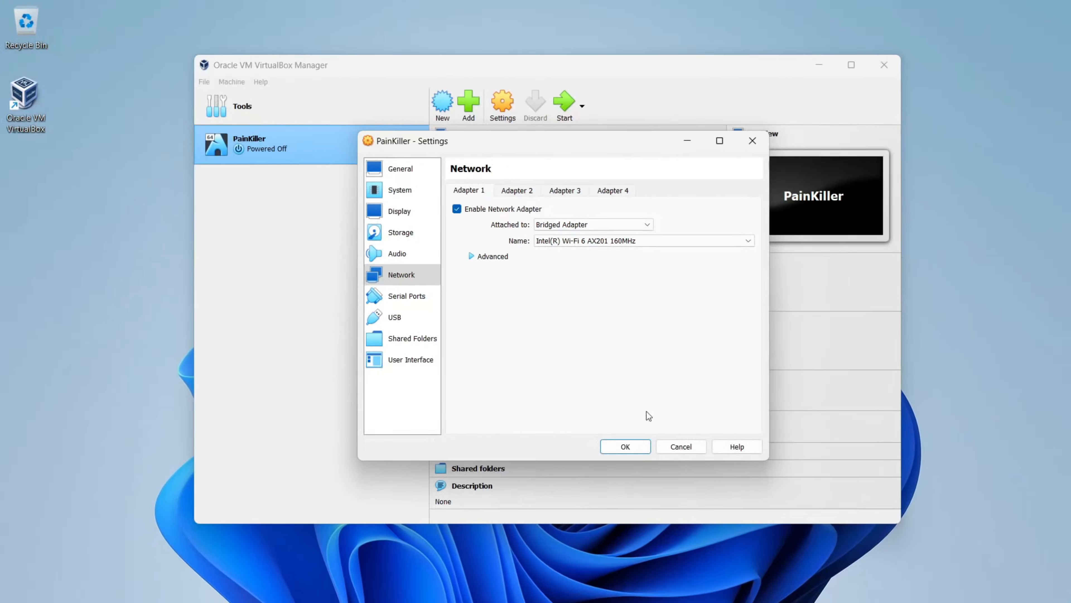
{"action": "left_click", "coordinate": [625, 447]}
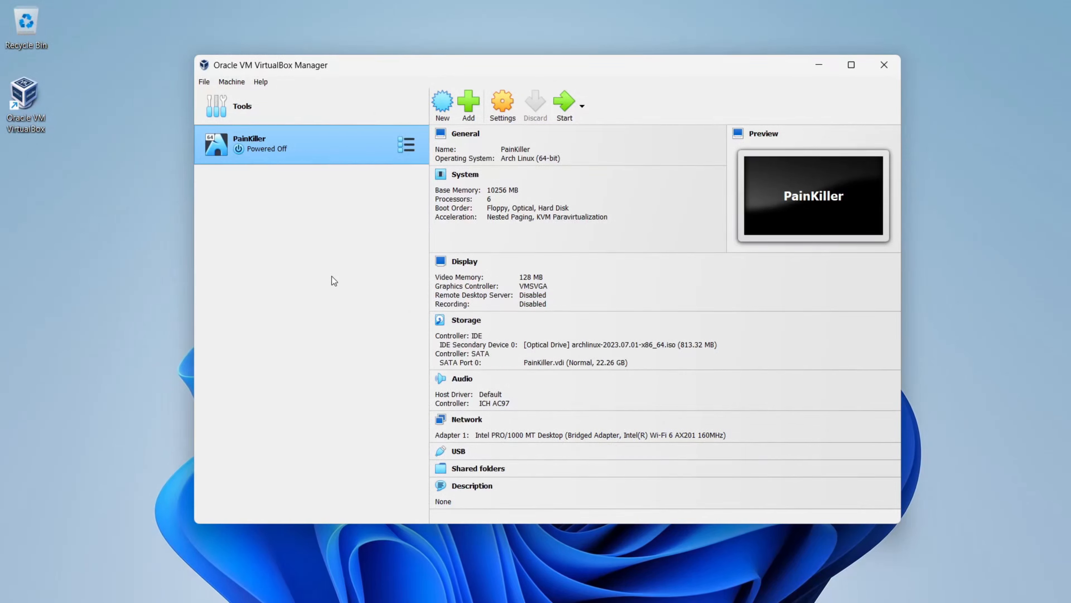
- Start the PainKiller machine, dismiss its notifications and boot the Arch Linux install medium (x86_64, BIOS)
{"action": "left_click", "coordinate": [563, 104]}
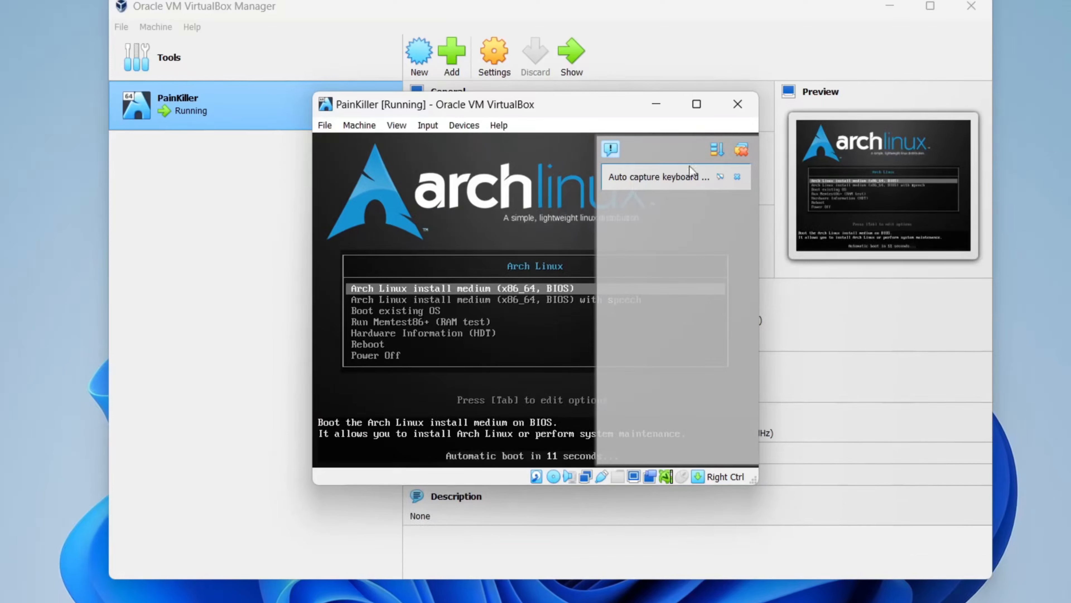
{"action": "left_click", "coordinate": [742, 148]}
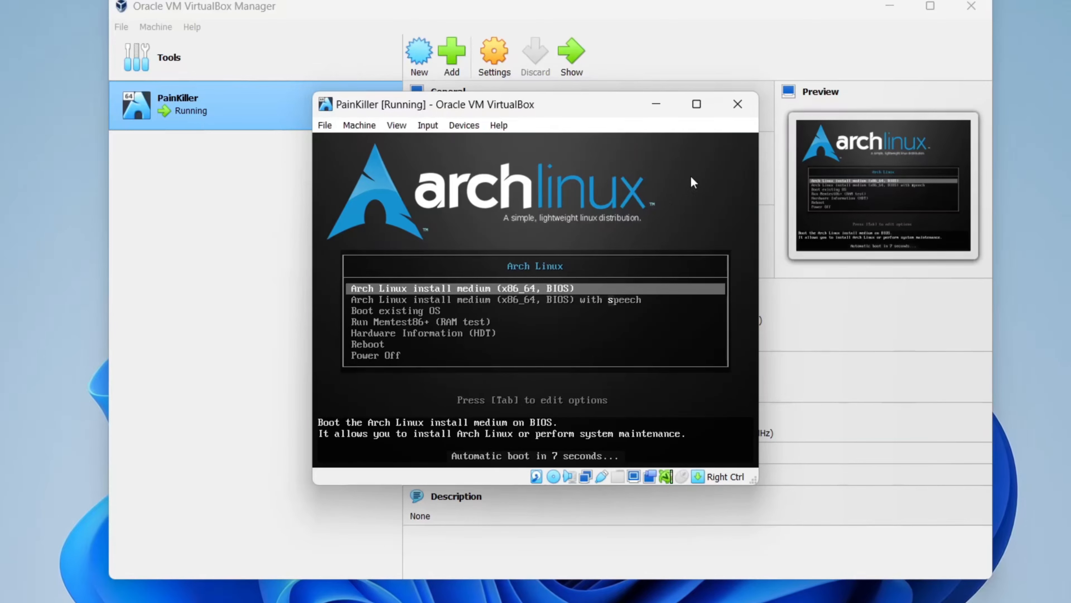
{"action": "key", "text": "Return"}
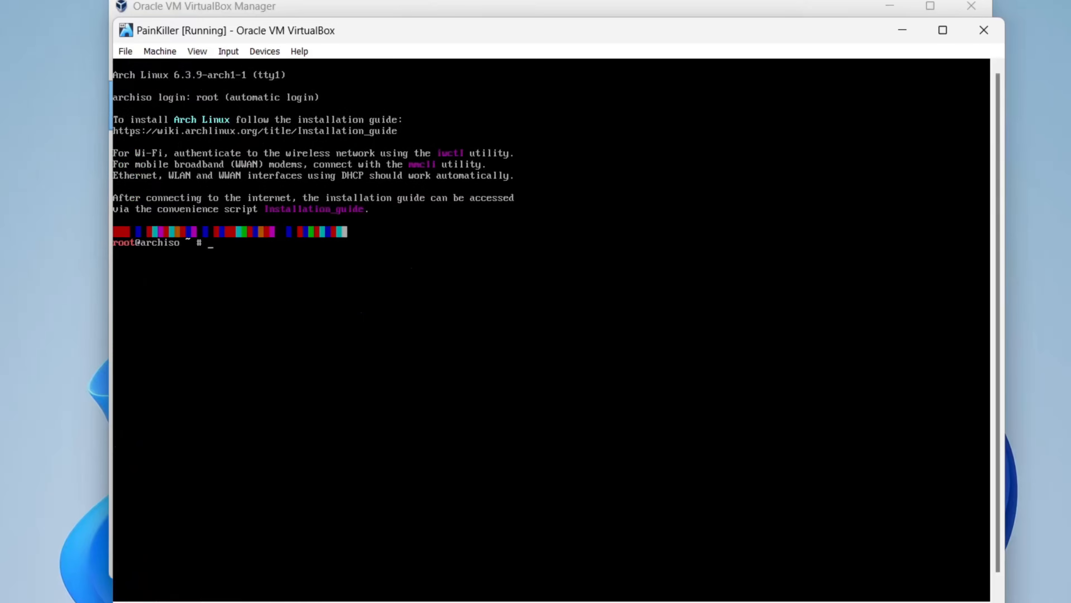
- Test the internet connection by pinging archlinux.org, and stop the ping after a few replies
{"action": "type", "text": "ping"}
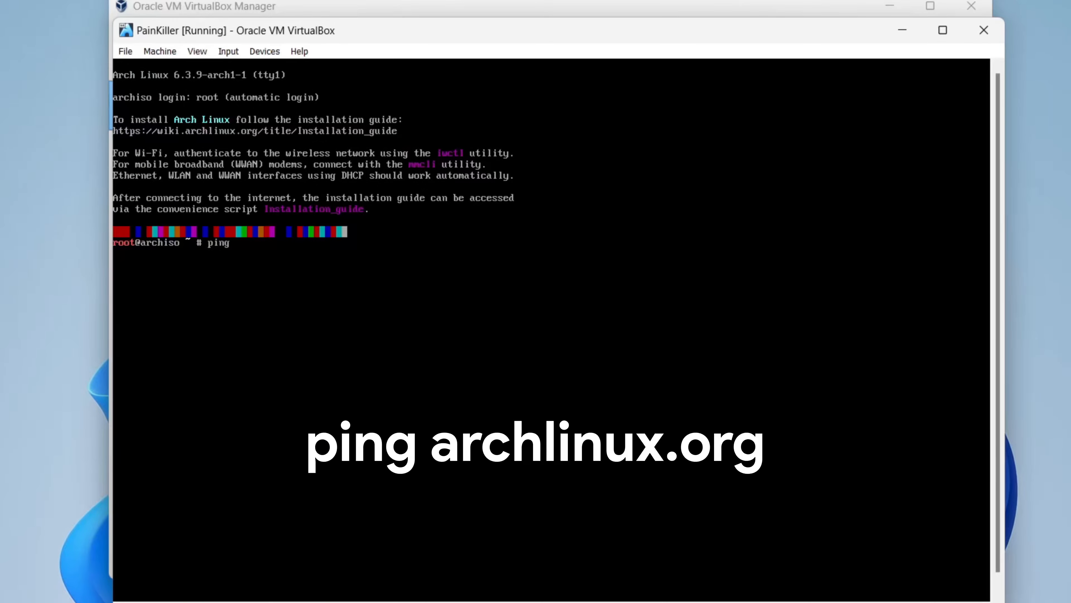
{"action": "type", "text": "  archlinux.org"}
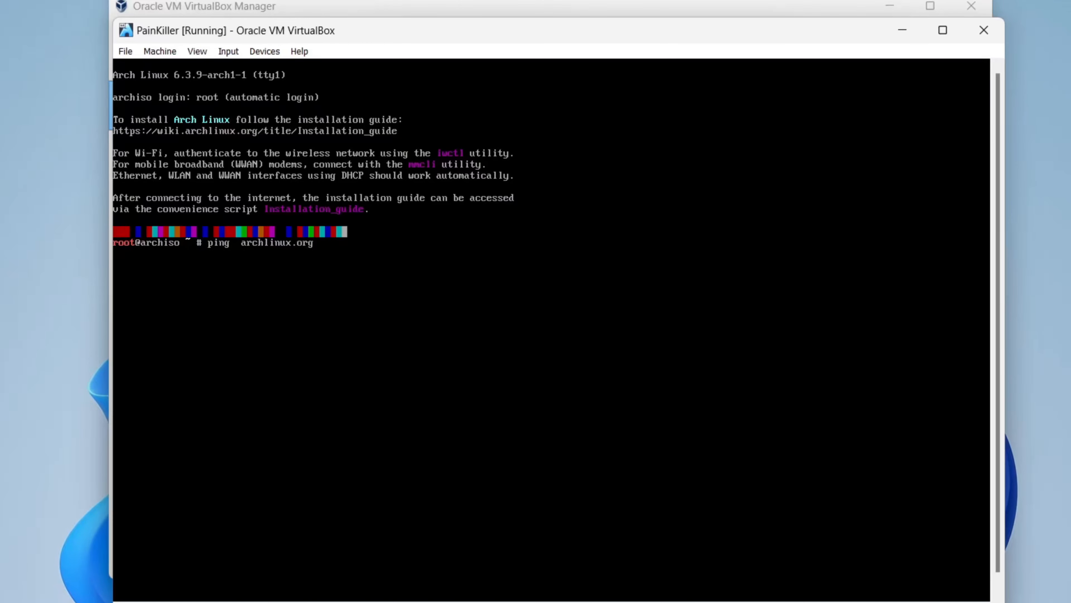
{"action": "key", "text": "Return"}
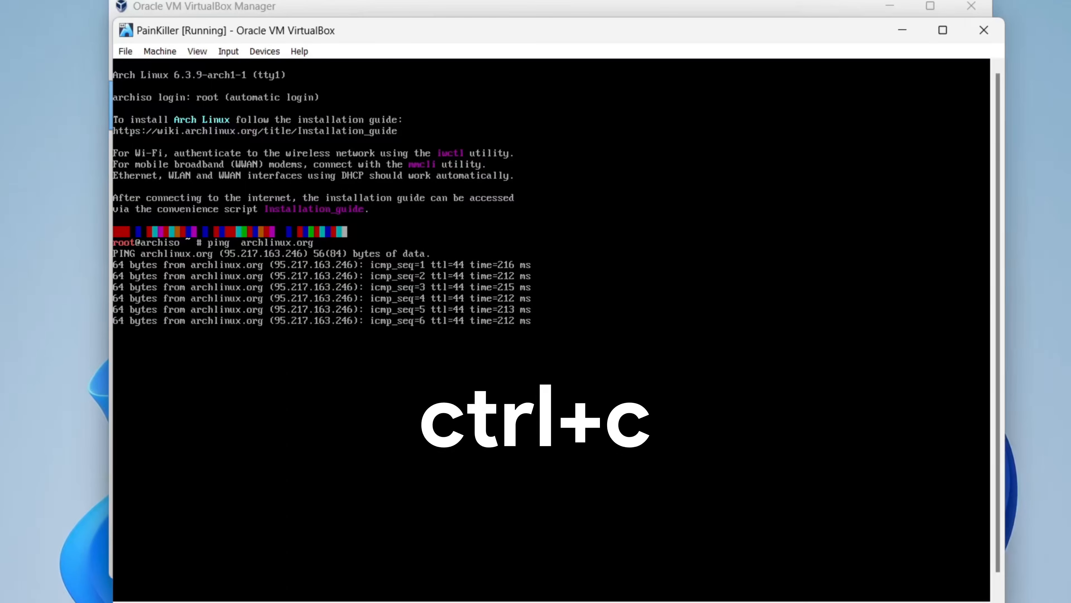
{"action": "key", "text": "ctrl+c"}
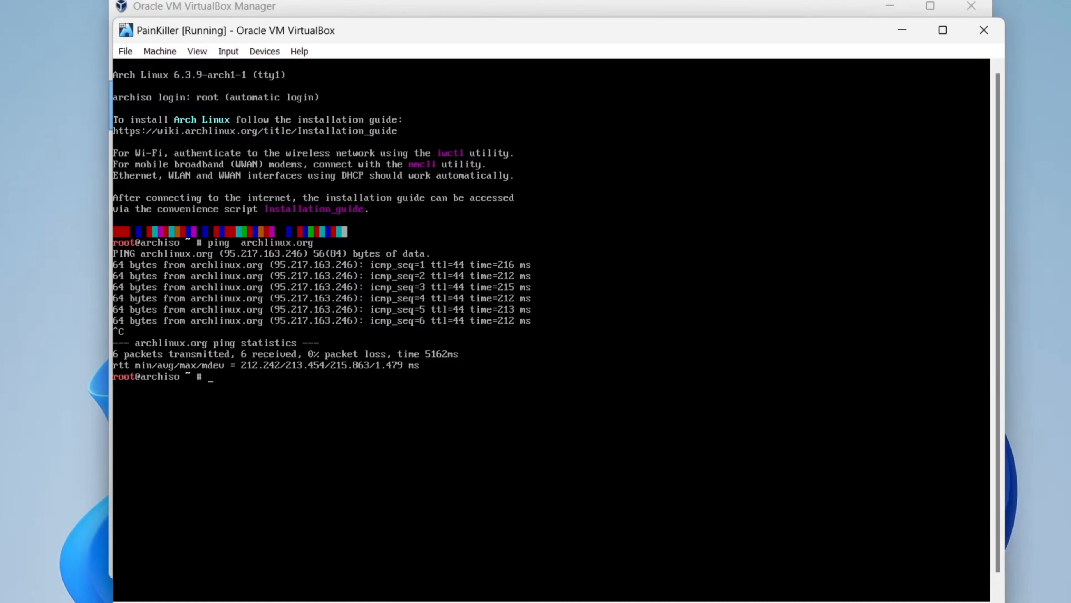
- Synchronize the package databases with pacman -Sy
{"action": "type", "text": "pac"}
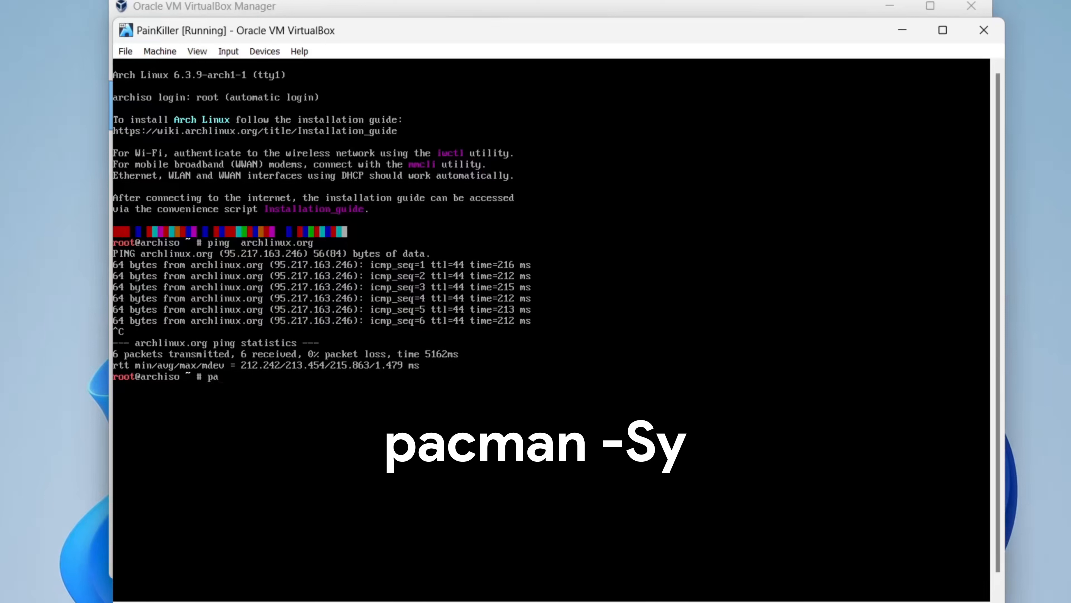
{"action": "type", "text": "man -Sy"}
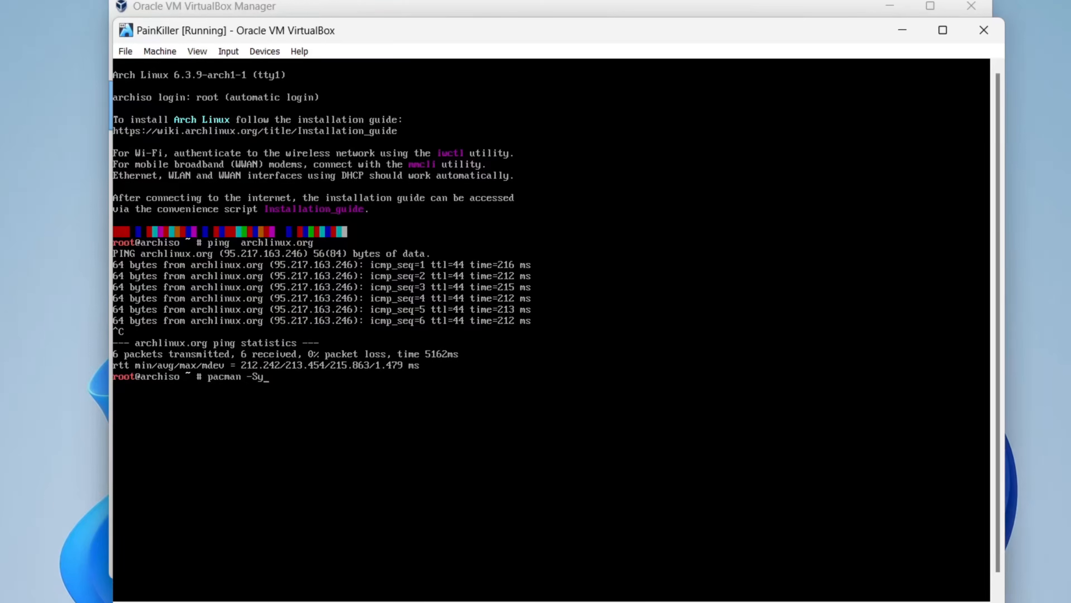
{"action": "key", "text": "Return"}
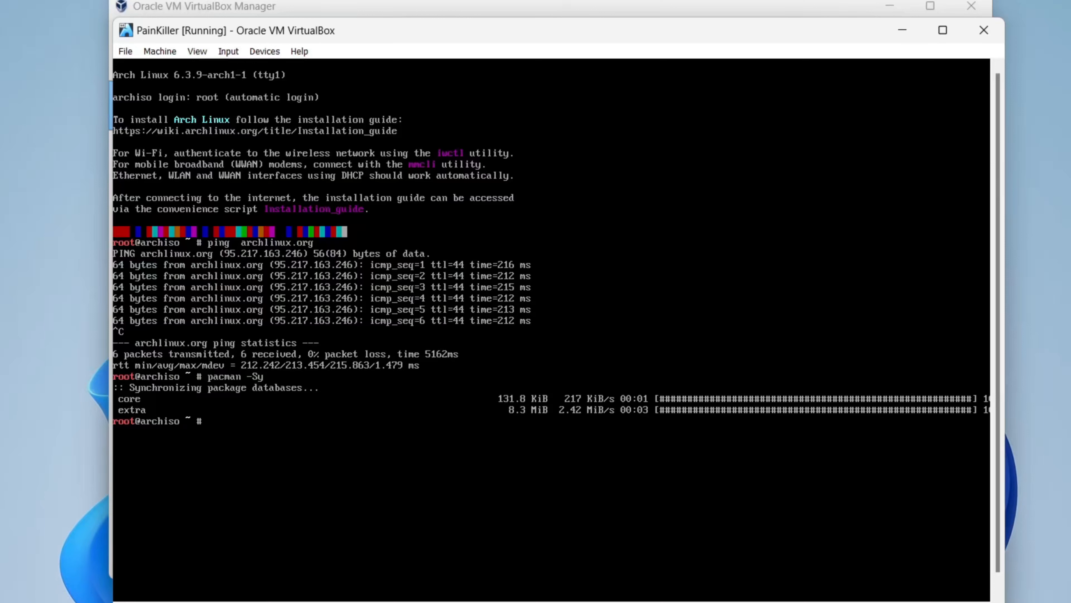
- Install the current keyring with pacman -Sy archlinux-keyring, accepting the installation
{"action": "type", "text": "pacman"}
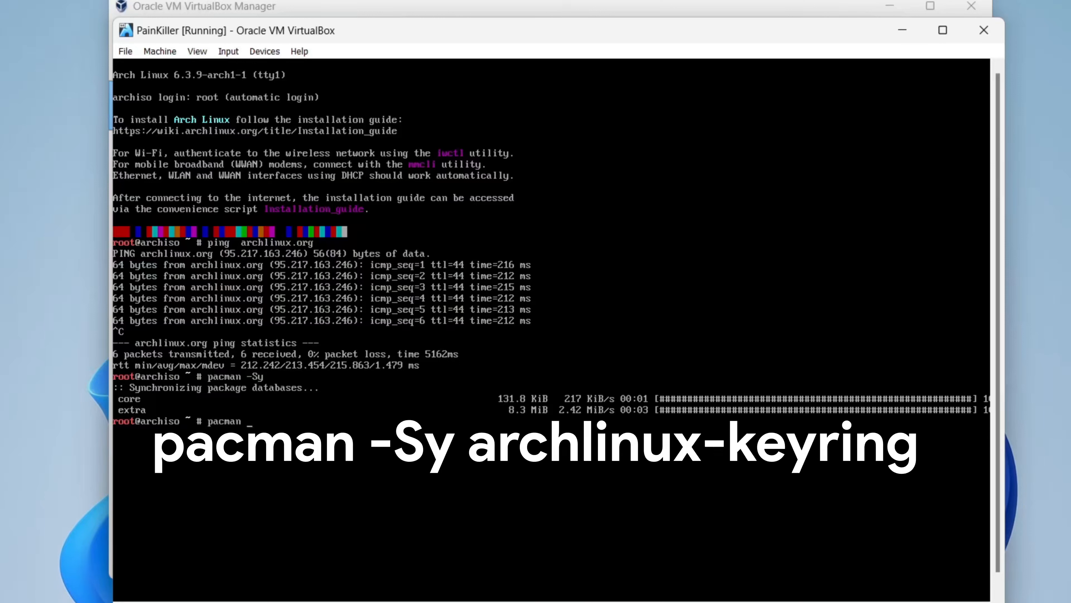
{"action": "type", "text": " -Sy archlinux-"}
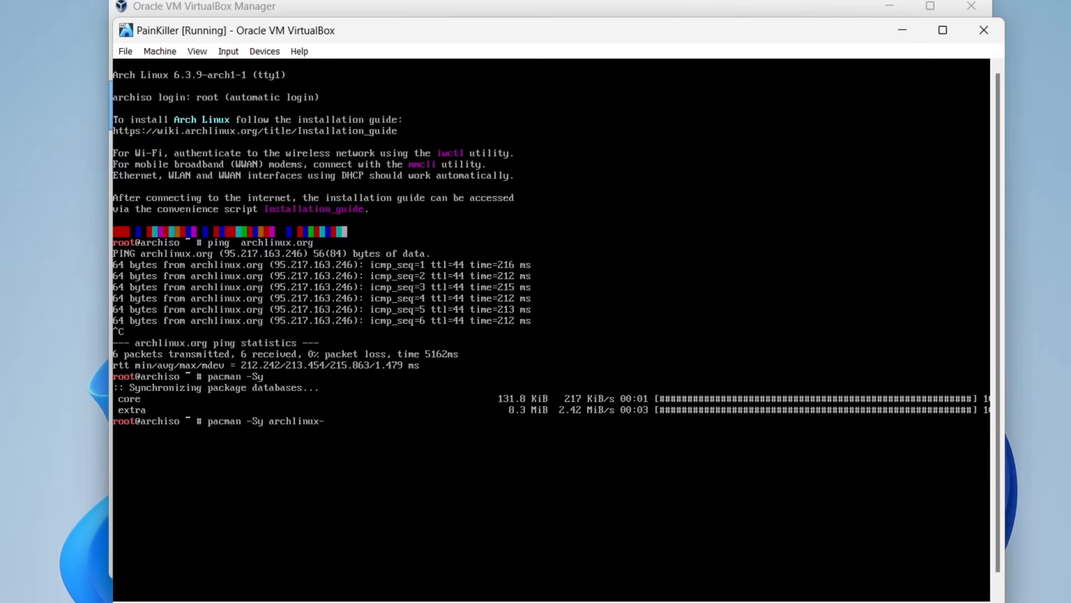
{"action": "type", "text": "keyring"}
{"action": "key", "text": "Return"}
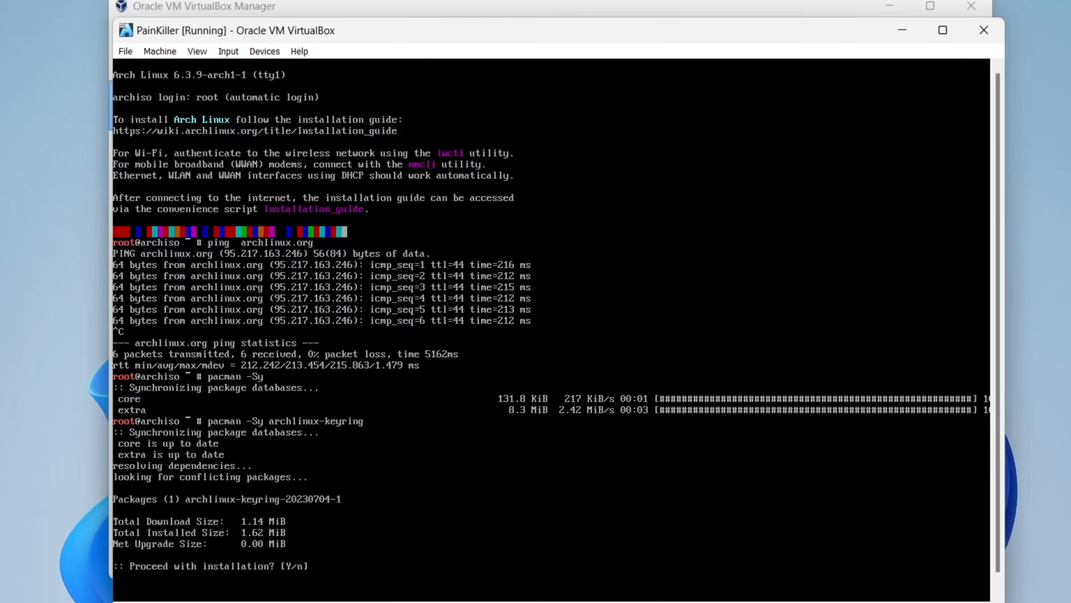
{"action": "type", "text": "Y"}
{"action": "key", "text": "Return"}
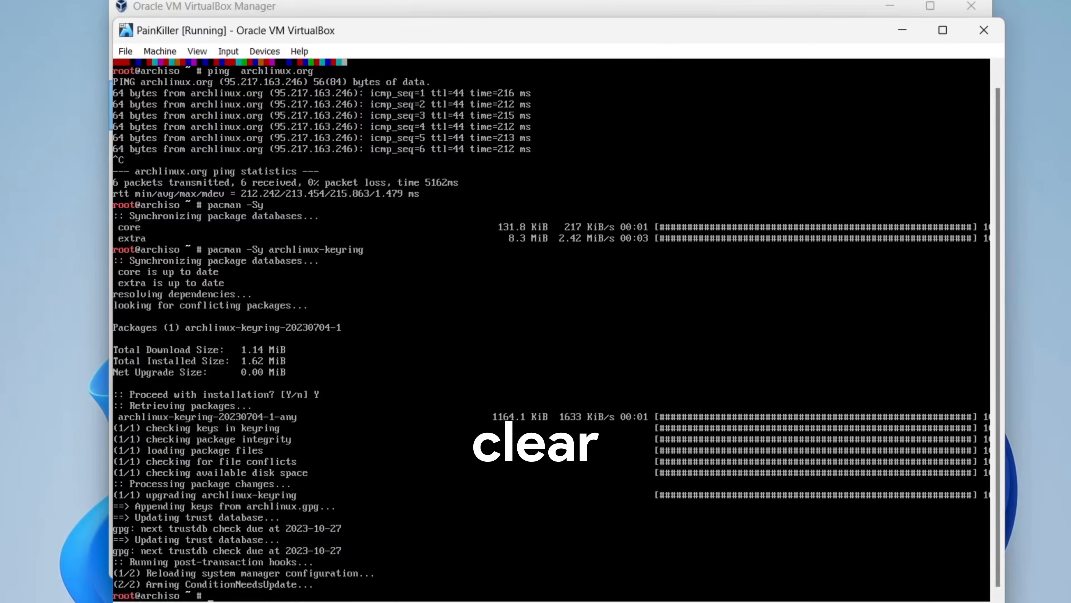
- Clear the terminal and launch the guided installer with archinstall
{"action": "type", "text": "clear"}
{"action": "key", "text": "Return"}
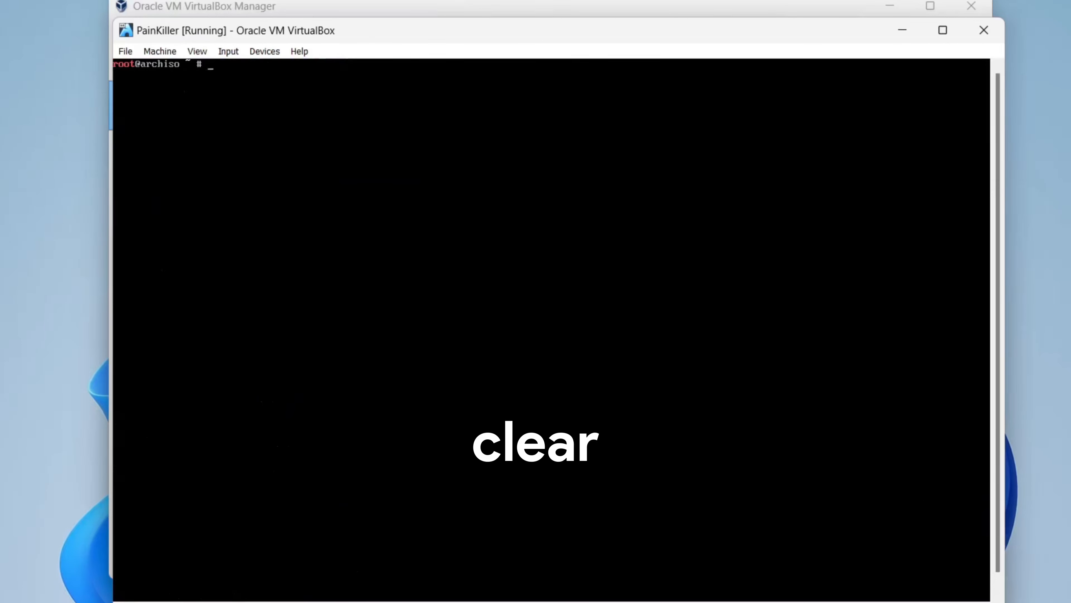
{"action": "type", "text": "arch"}
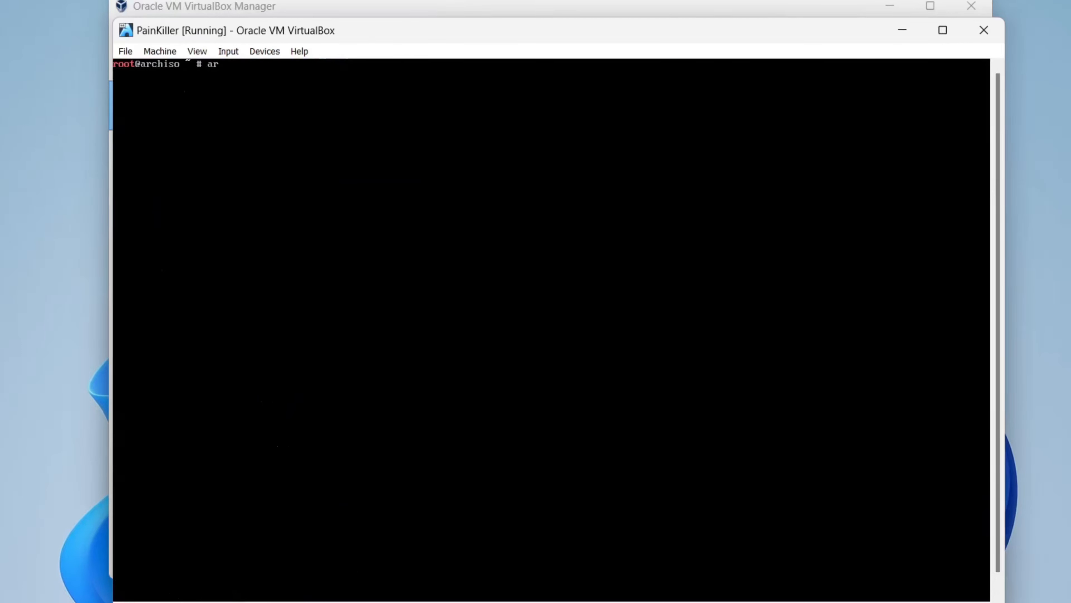
{"action": "type", "text": "install"}
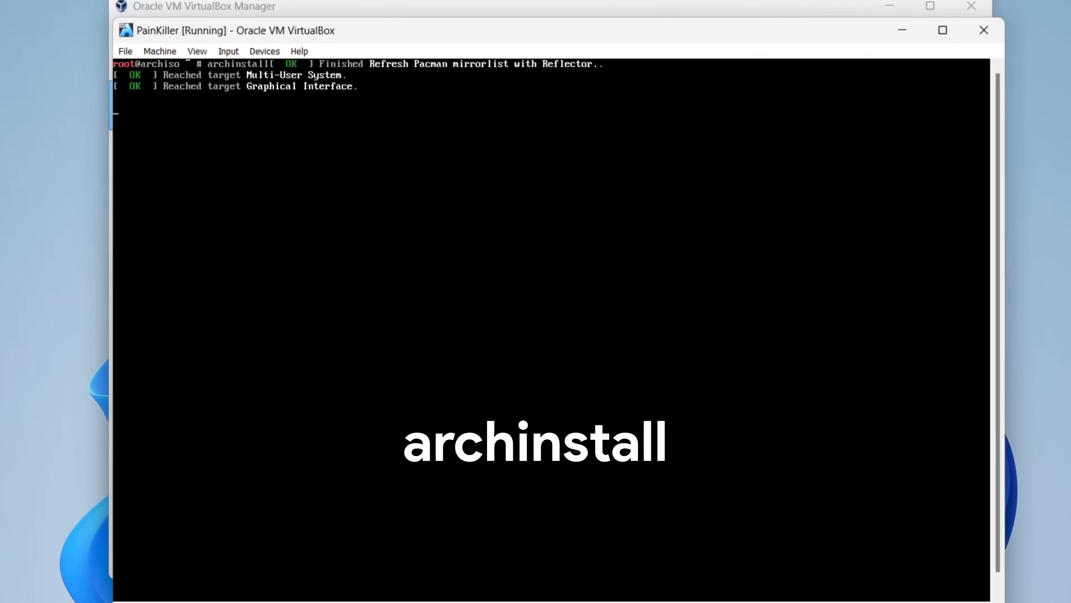
{"action": "key", "text": "Return"}
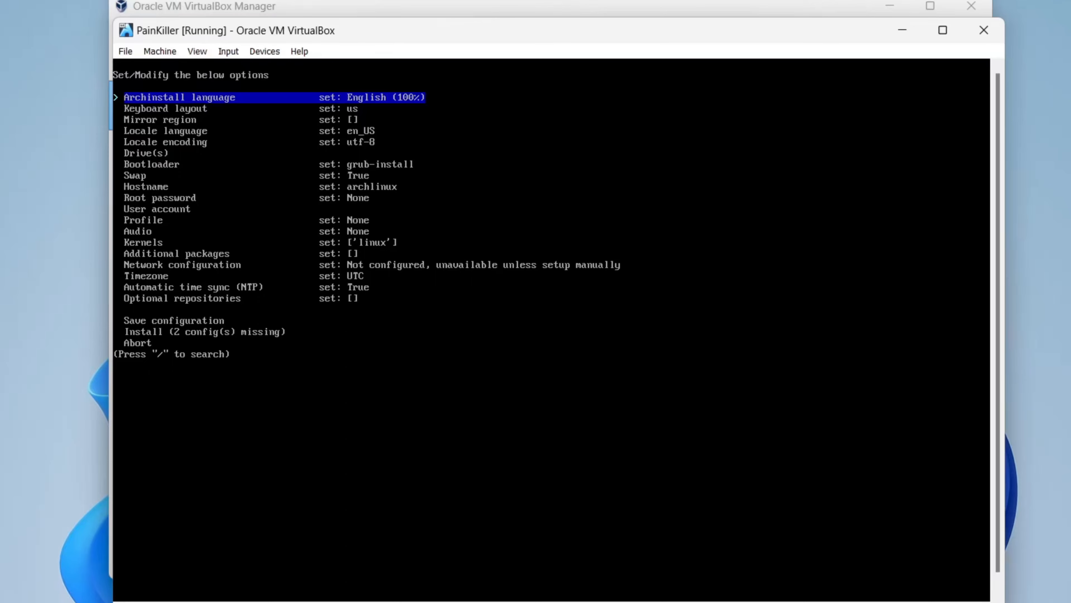
- Choose the /dev/sda block device as the installation drive in the installer's Drive(s) option
{"action": "key", "text": "Down"}
{"action": "key", "text": "Down"}
{"action": "key", "text": "Down"}
{"action": "key", "text": "Down"}
{"action": "key", "text": "Down"}
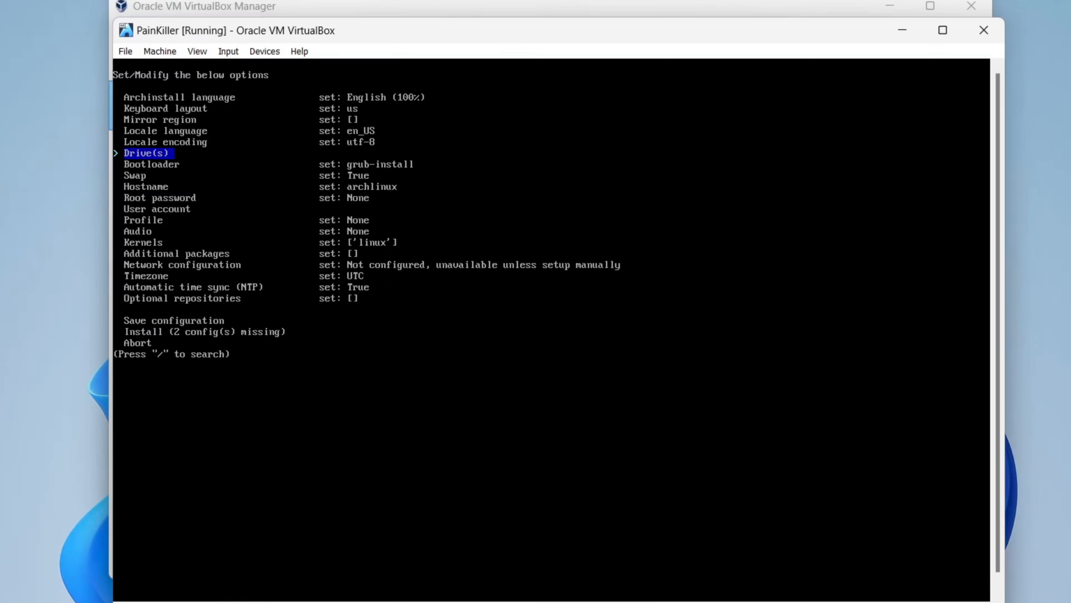
{"action": "key", "text": "Return"}
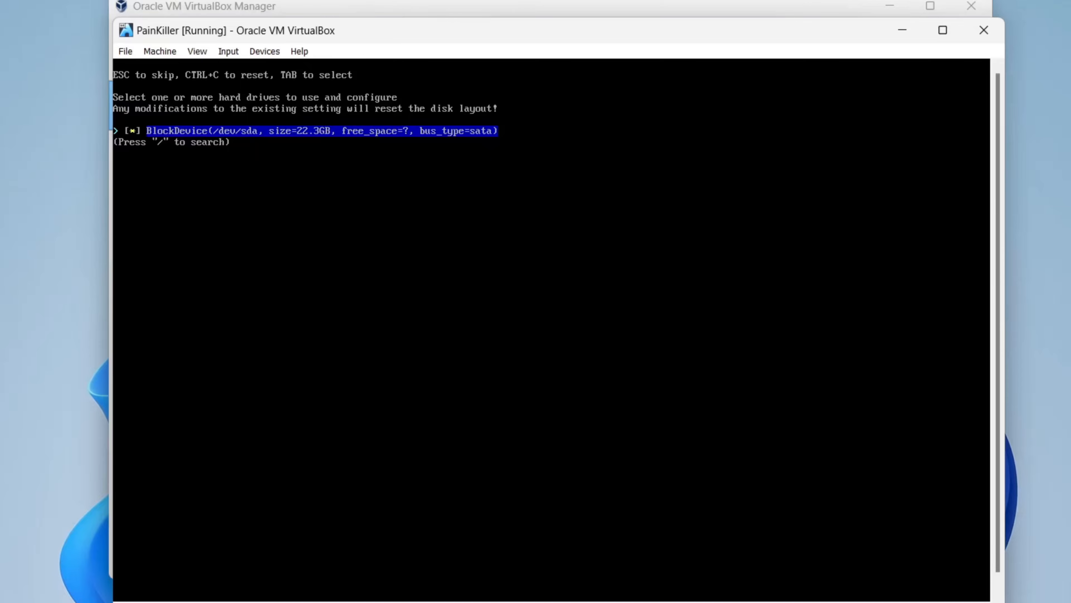
{"action": "key", "text": "Return"}
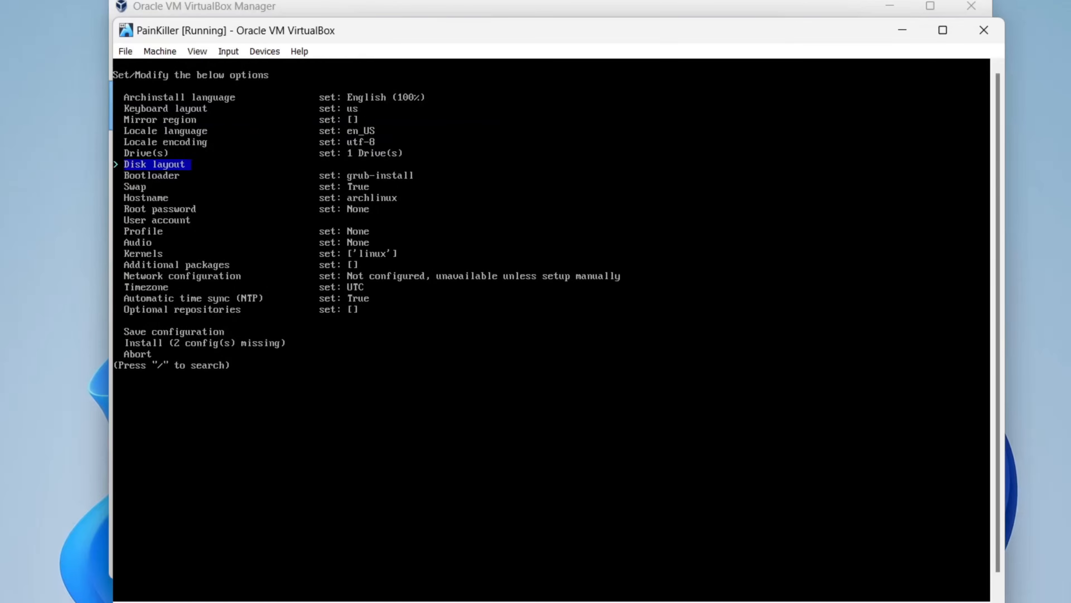
- Set the disk layout to wipe all selected drives with a best-effort default layout, using btrfs with default subvolumes and compression
{"action": "key", "text": "Return"}
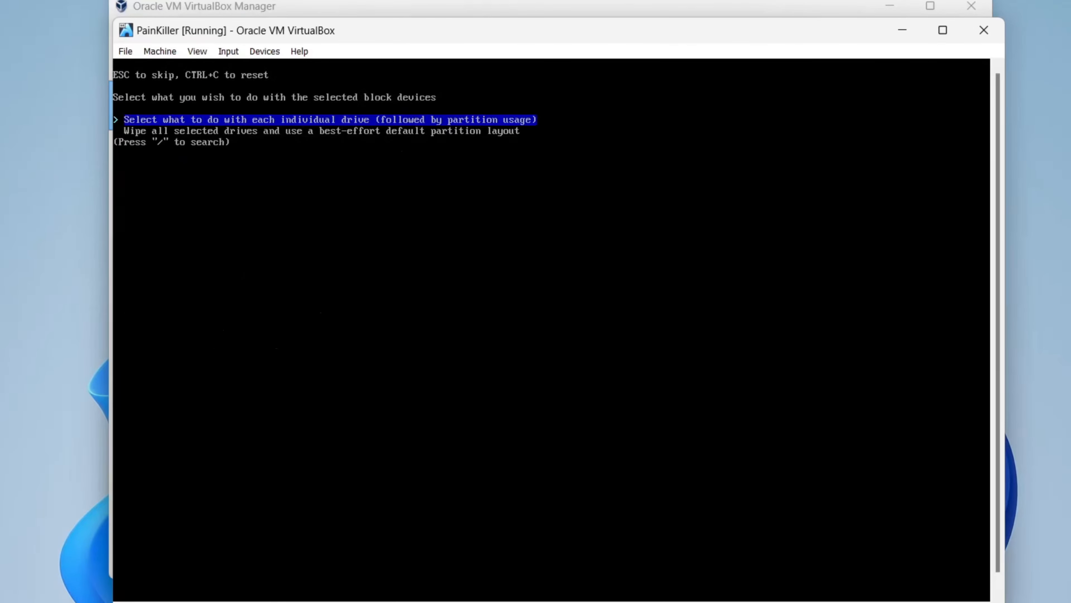
{"action": "key", "text": "Down"}
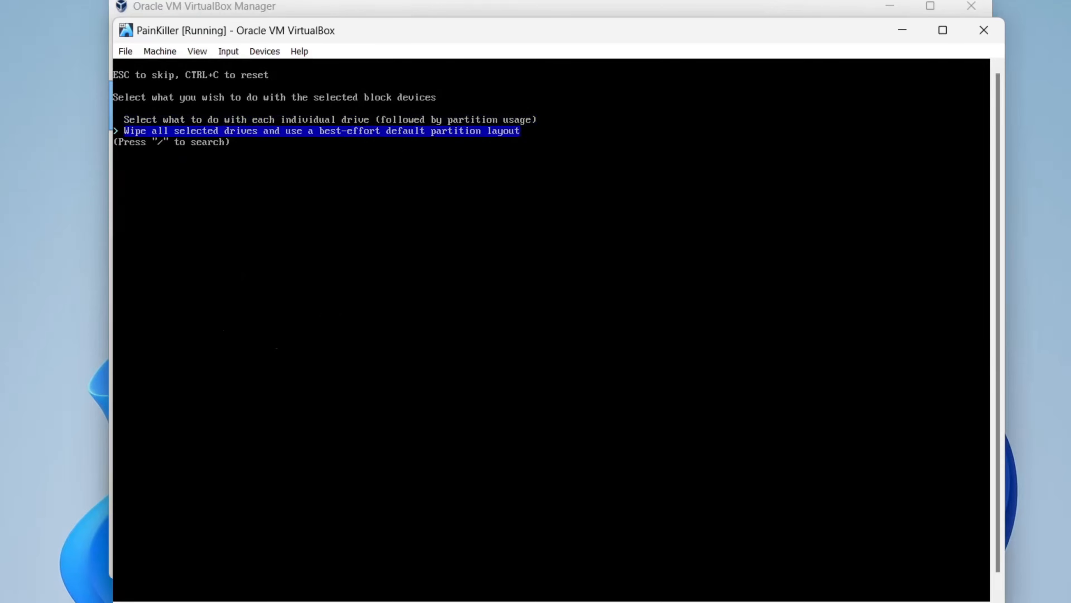
{"action": "key", "text": "Return"}
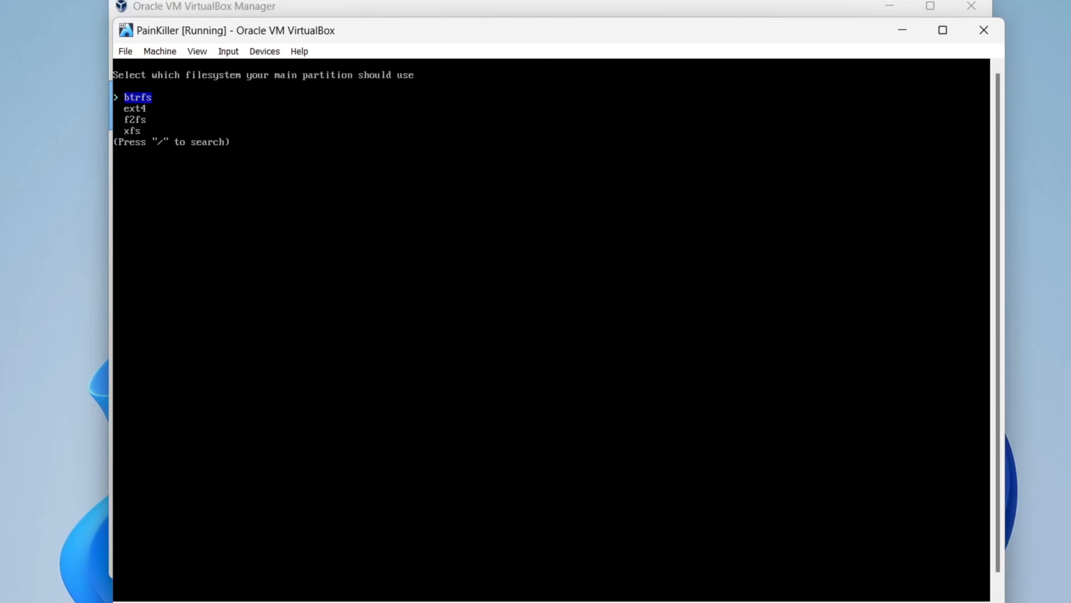
{"action": "key", "text": "Return"}
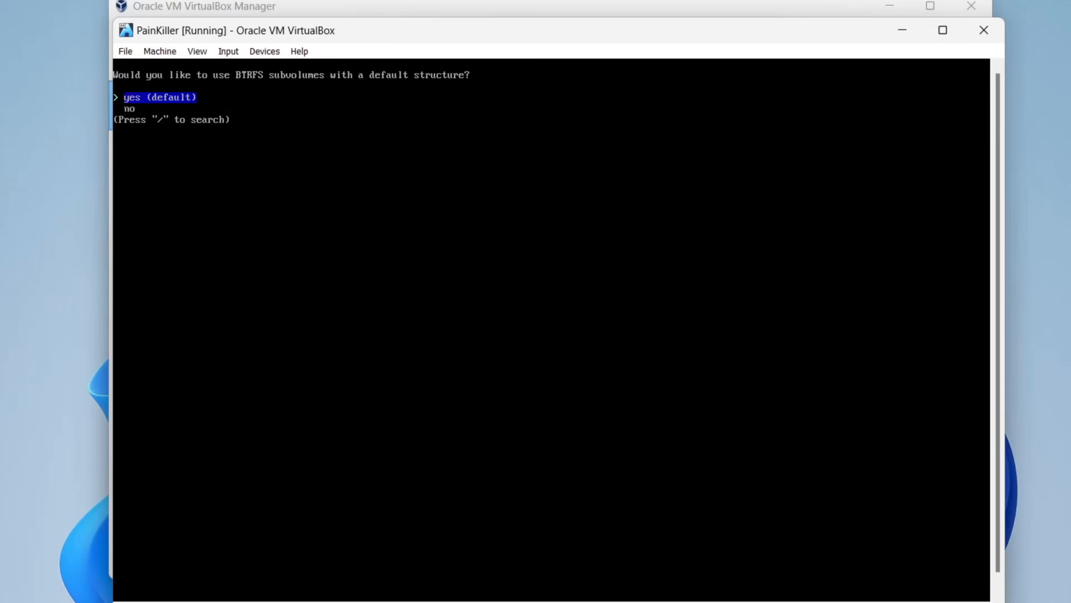
{"action": "key", "text": "Return"}
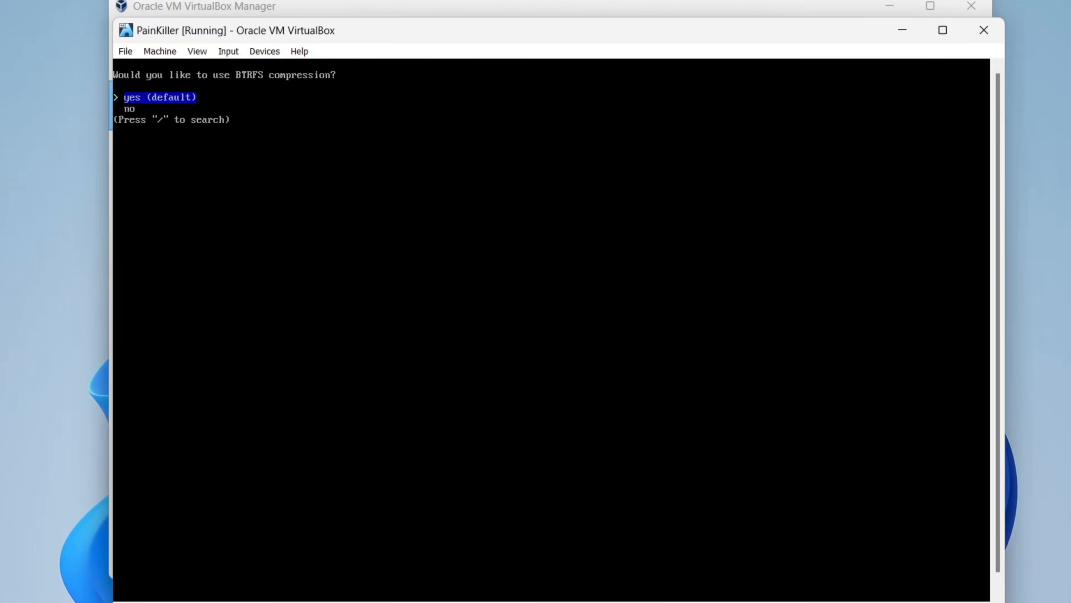
{"action": "key", "text": "Return"}
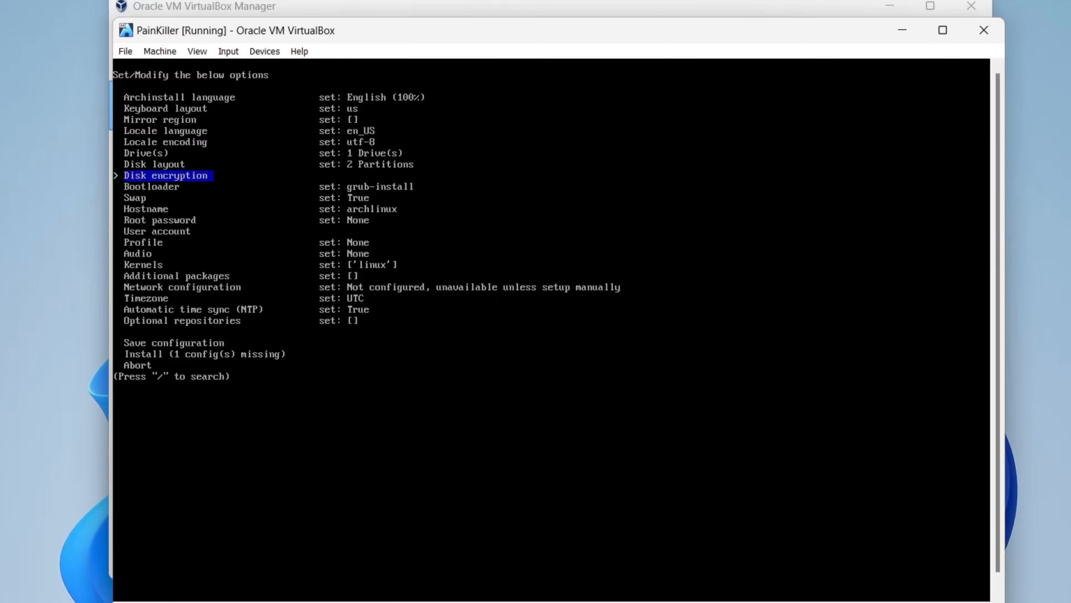
- Set the installation's hostname to PainKiller
{"action": "key", "text": "Down"}
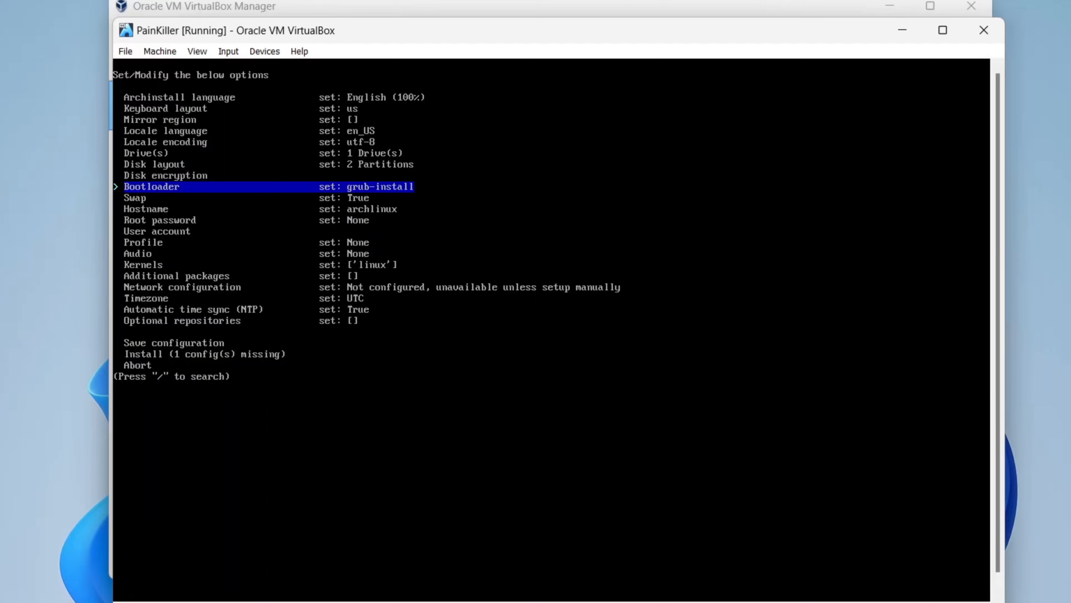
{"action": "key", "text": "Down"}
{"action": "key", "text": "Down"}
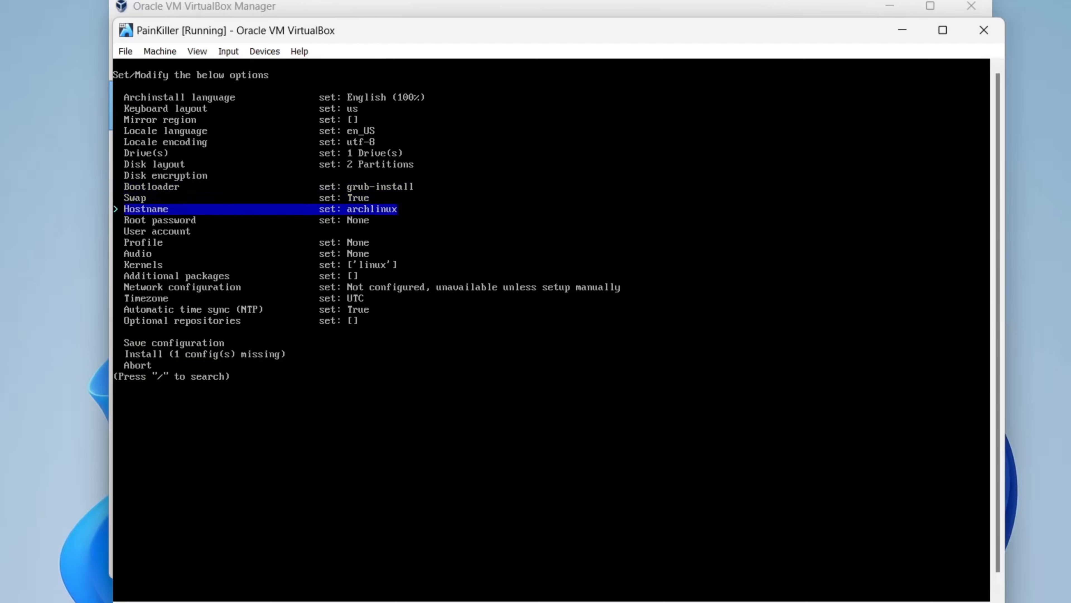
{"action": "key", "text": "Return"}
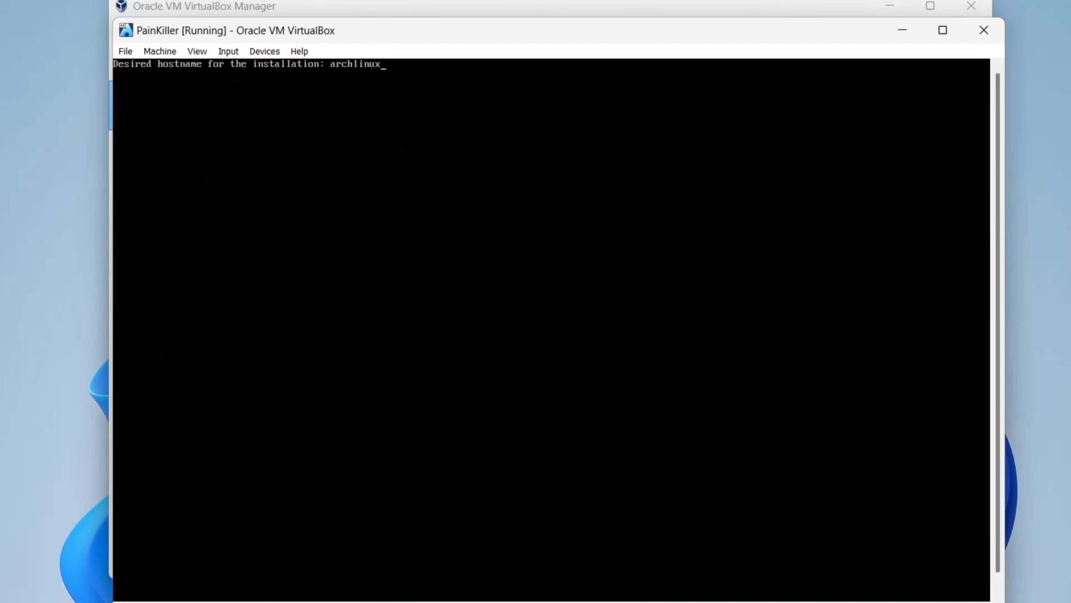
{"action": "key", "text": "BackSpace"}
{"action": "key", "text": "BackSpace"}
{"action": "key", "text": "BackSpace"}
{"action": "key", "text": "BackSpace"}
{"action": "key", "text": "BackSpace"}
{"action": "key", "text": "BackSpace"}
{"action": "key", "text": "BackSpace"}
{"action": "key", "text": "BackSpace"}
{"action": "key", "text": "BackSpace"}
{"action": "type", "text": "PainKiller"}
{"action": "key", "text": "Return"}
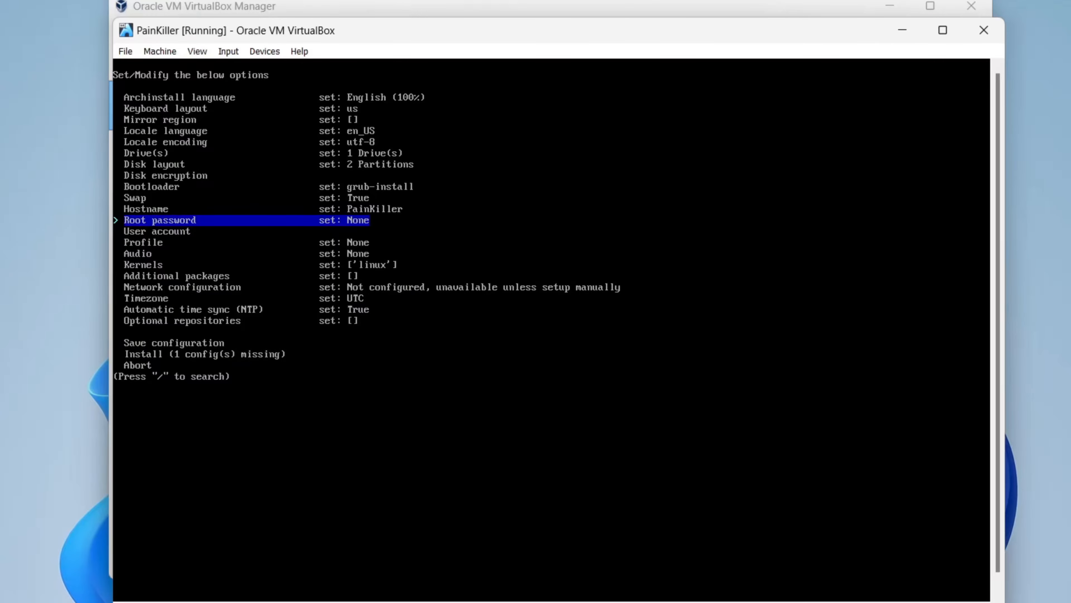
- Set the root password, entering it a second time for verification
{"action": "key", "text": "Return"}
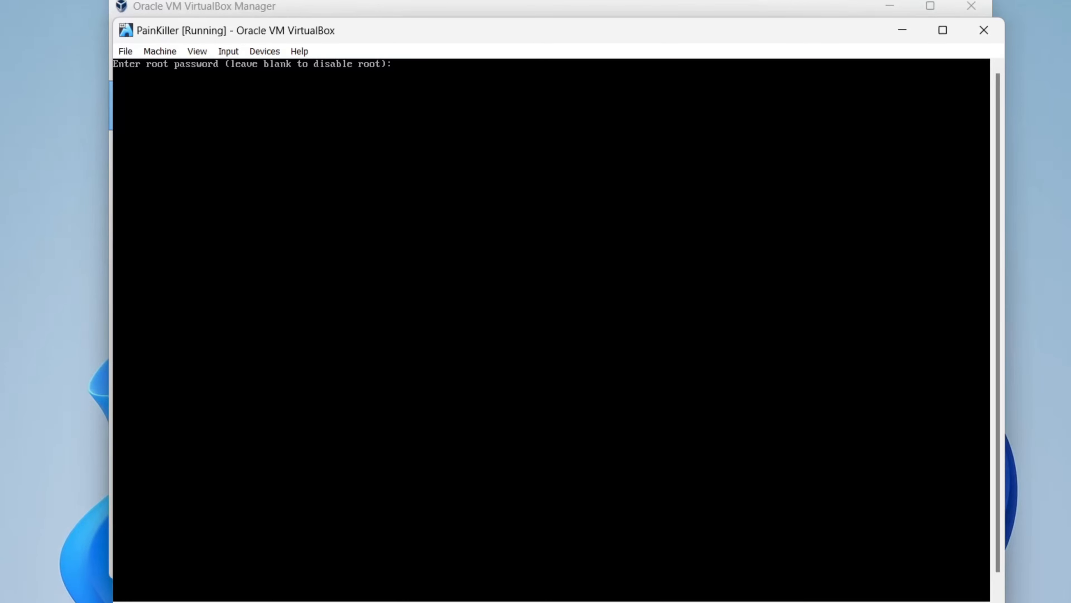
{"action": "key", "text": "Return"}
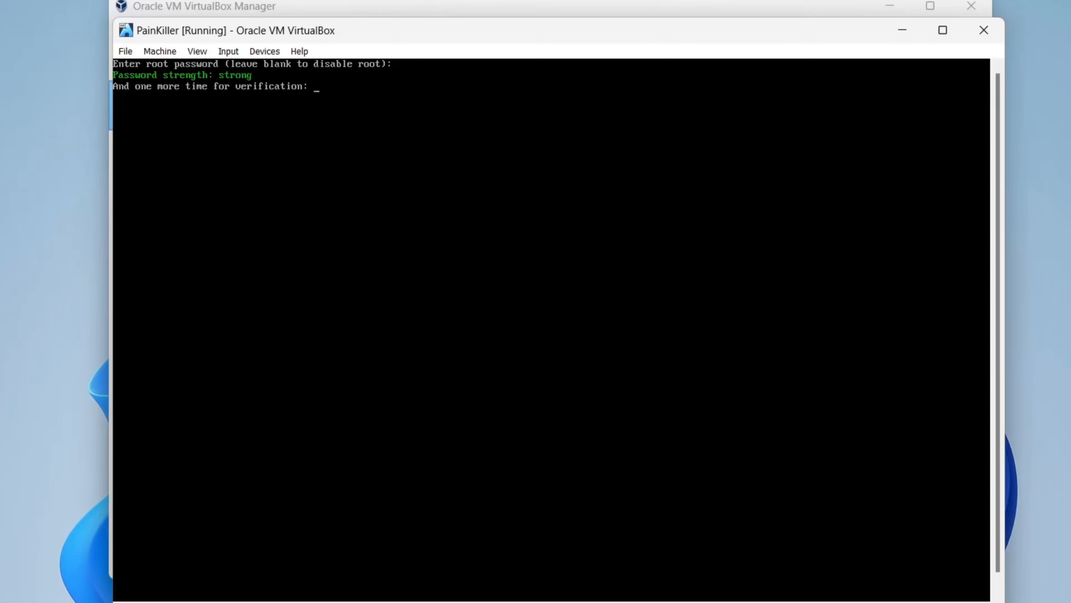
{"action": "key", "text": "Return"}
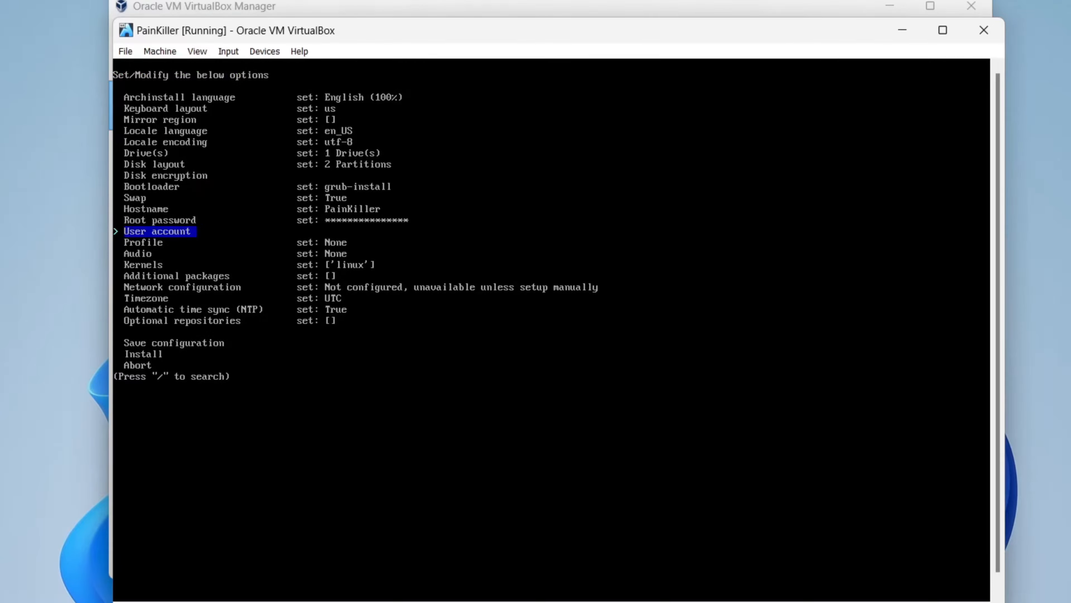